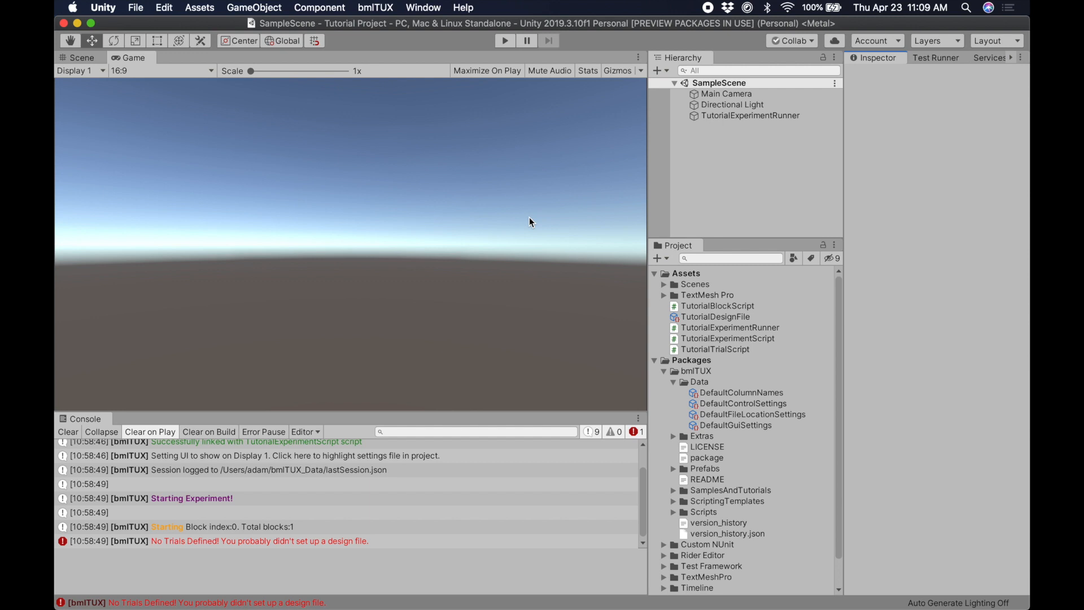
# Show the settings of the TutorialDesignFile asset and widen the Inspector so its labels are fully readable.
pyautogui.click(373, 10)
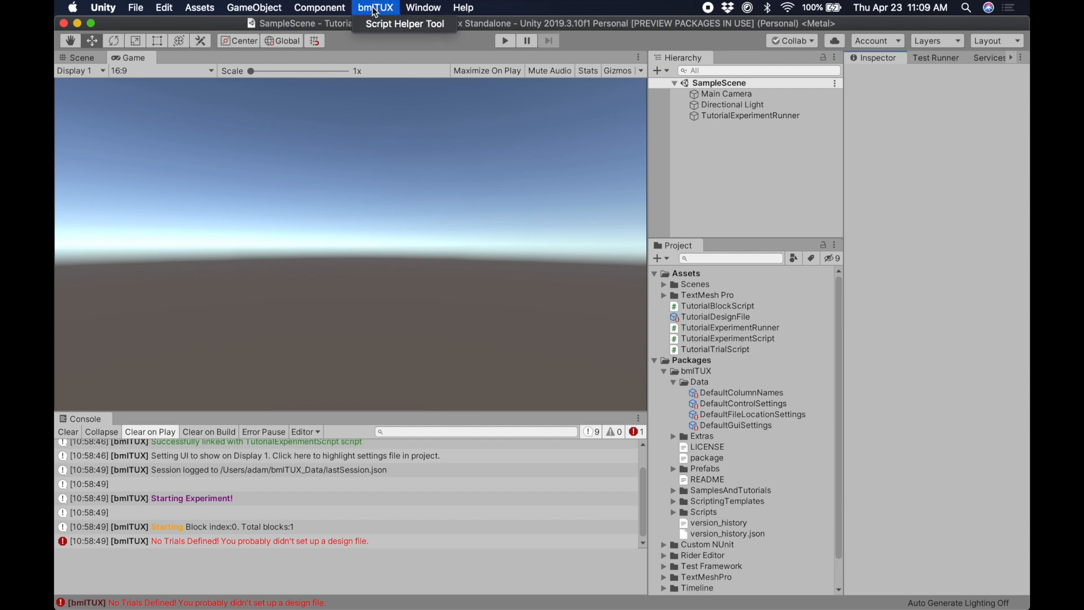
pyautogui.click(401, 24)
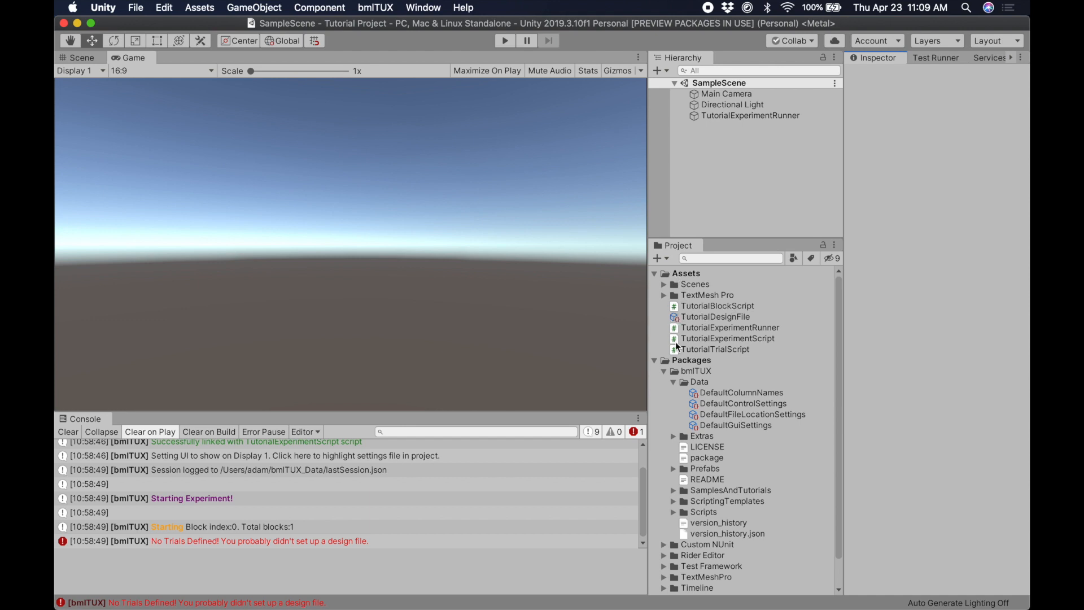
pyautogui.click(696, 318)
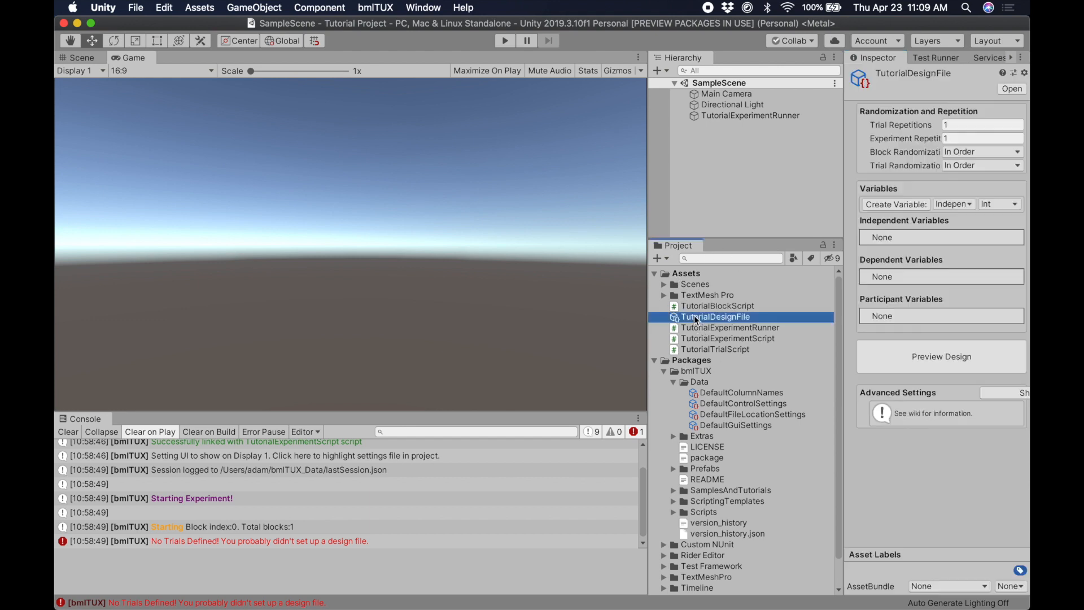
pyautogui.moveTo(649, 209); pyautogui.dragTo(548, 209)
pyautogui.moveTo(841, 199); pyautogui.dragTo(754, 196)
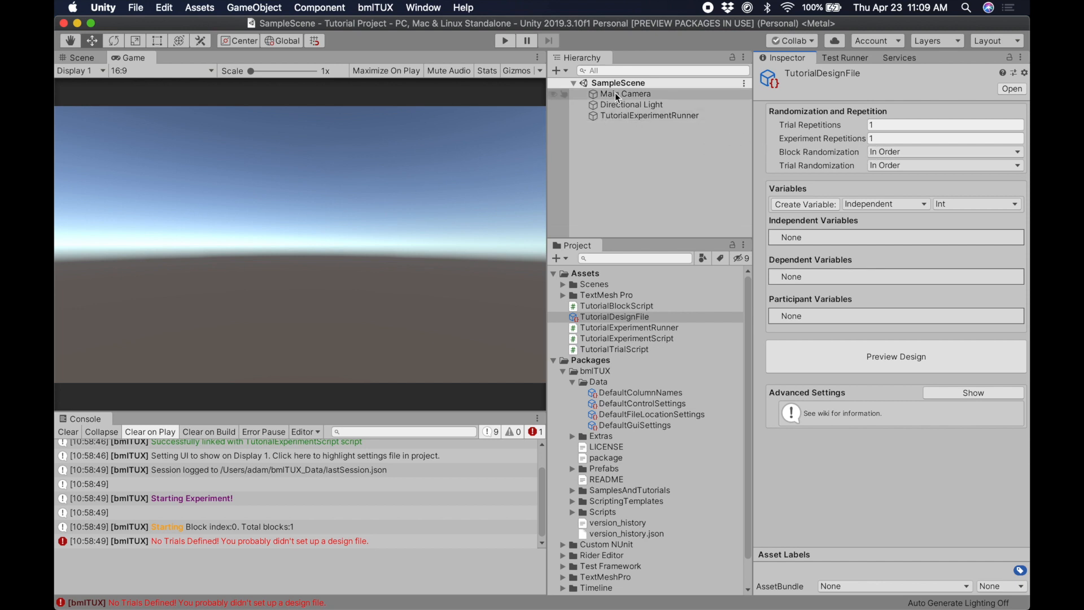
# Check which design file the TutorialExperimentRunner object references, locate it in the project, and return to the TutorialDesignFile settings.
pyautogui.click(627, 118)
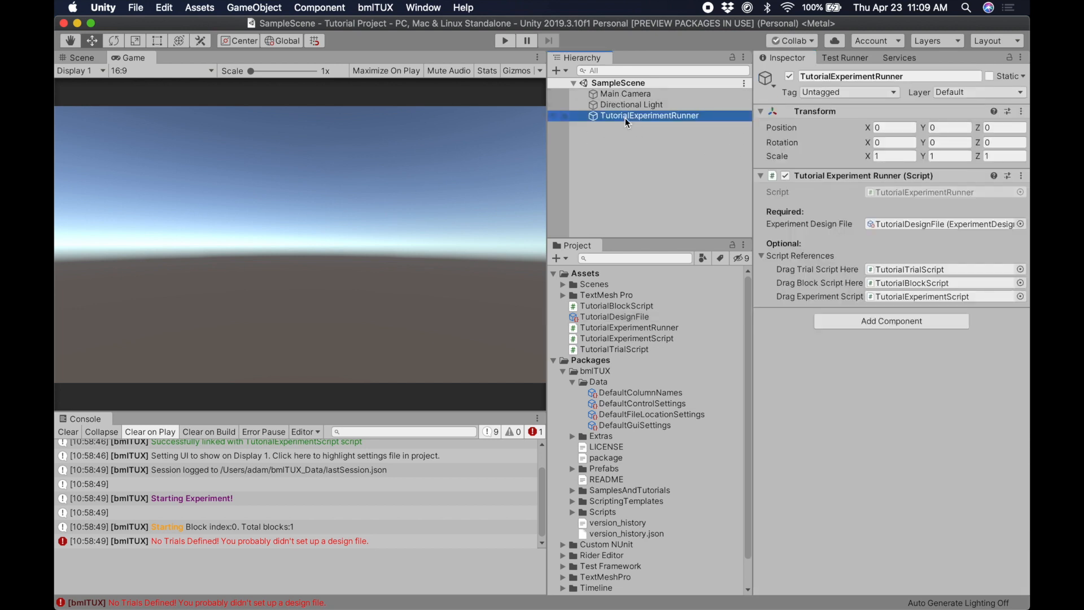
pyautogui.click(911, 225)
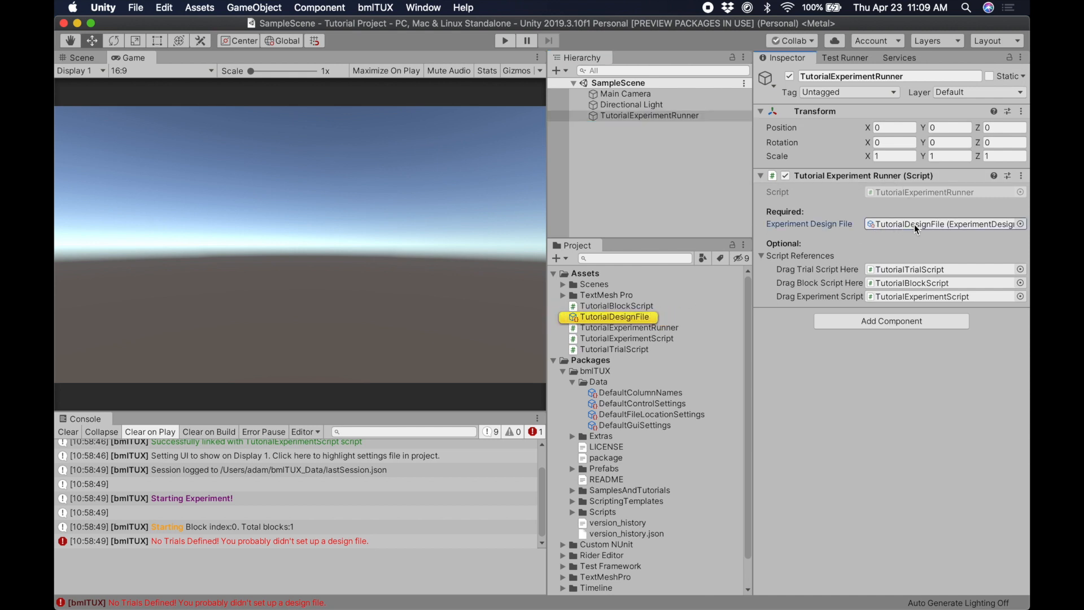
pyautogui.click(585, 320)
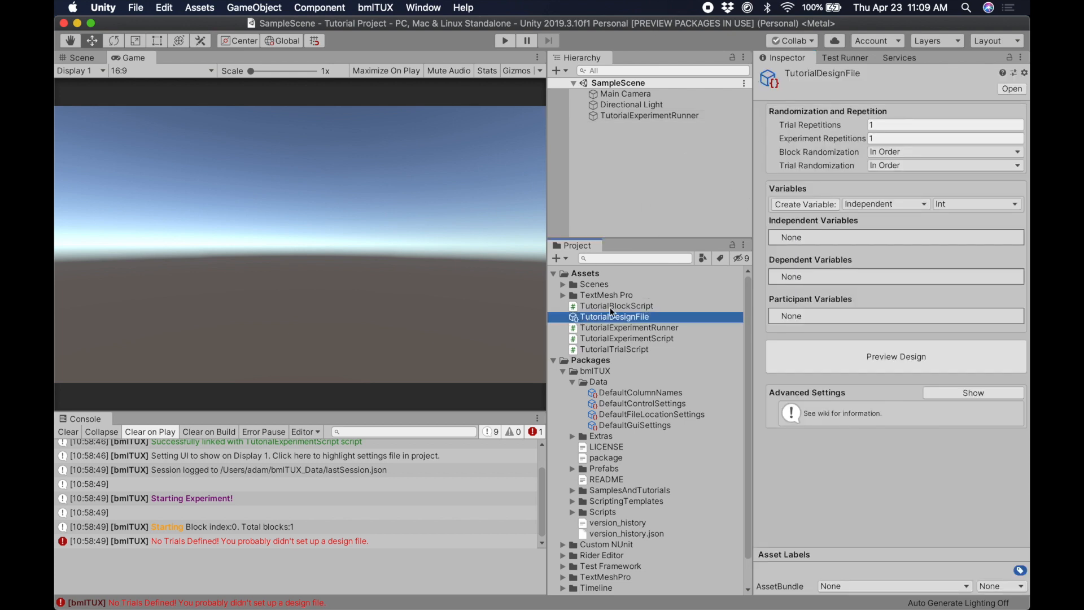
pyautogui.click(885, 139)
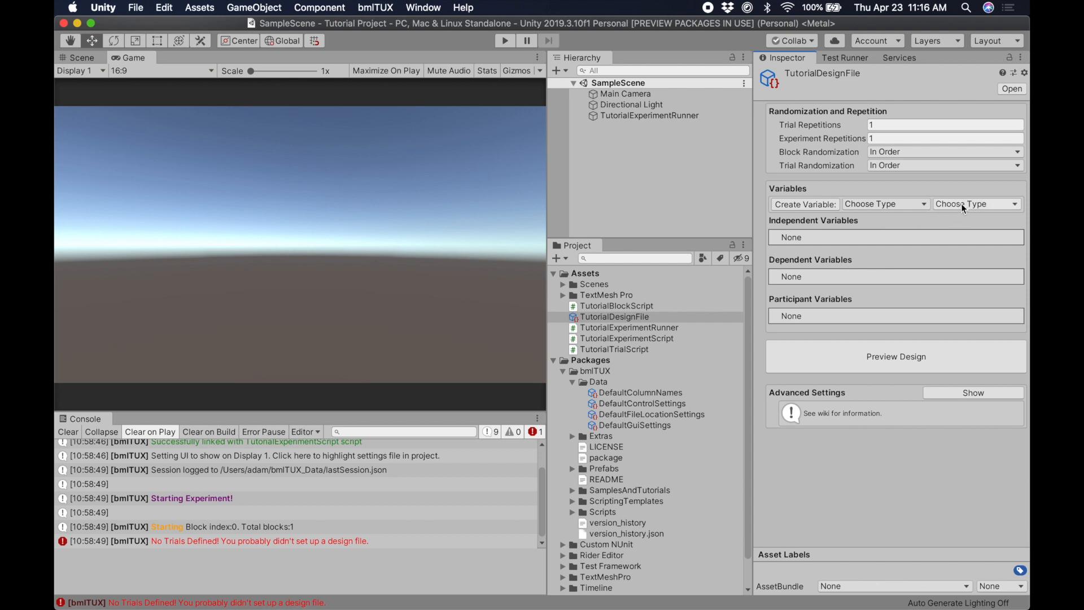
# Create a new independent variable of type String in TutorialDesignFile.
pyautogui.click(872, 205)
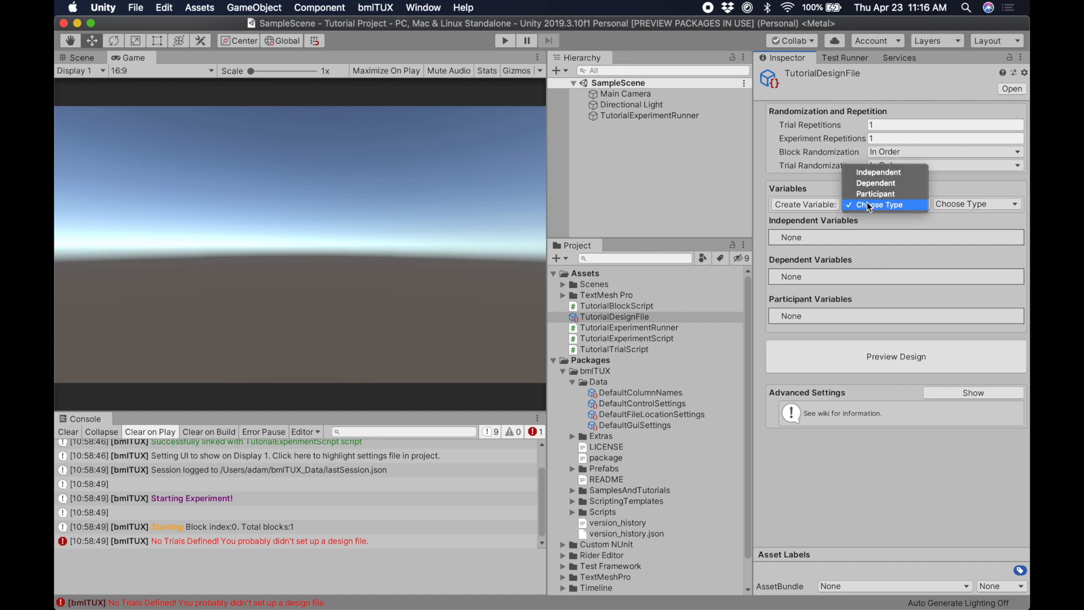
pyautogui.click(872, 173)
pyautogui.click(976, 207)
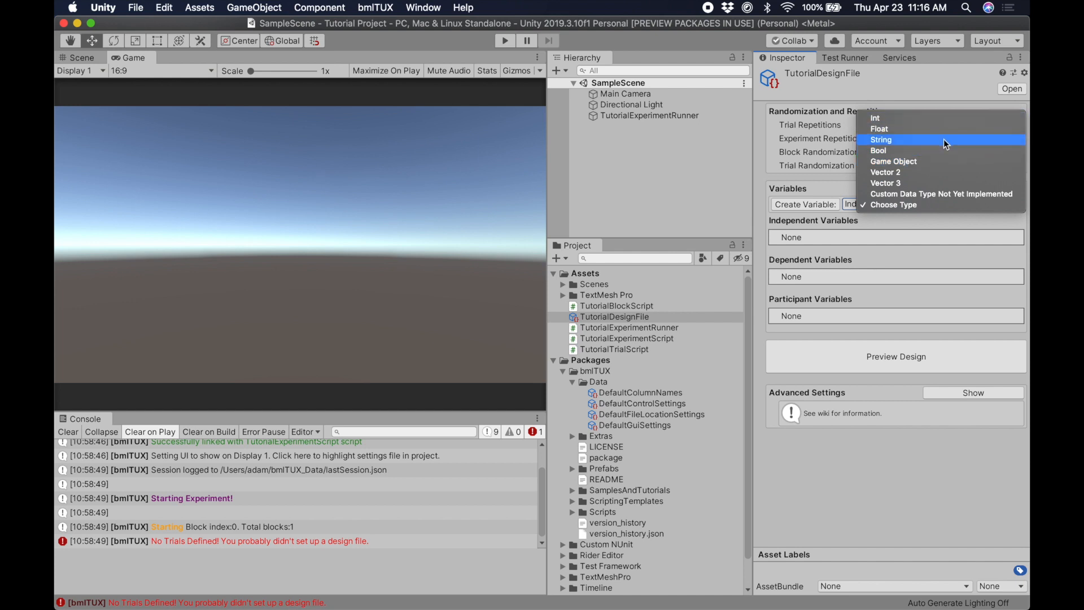
pyautogui.click(929, 142)
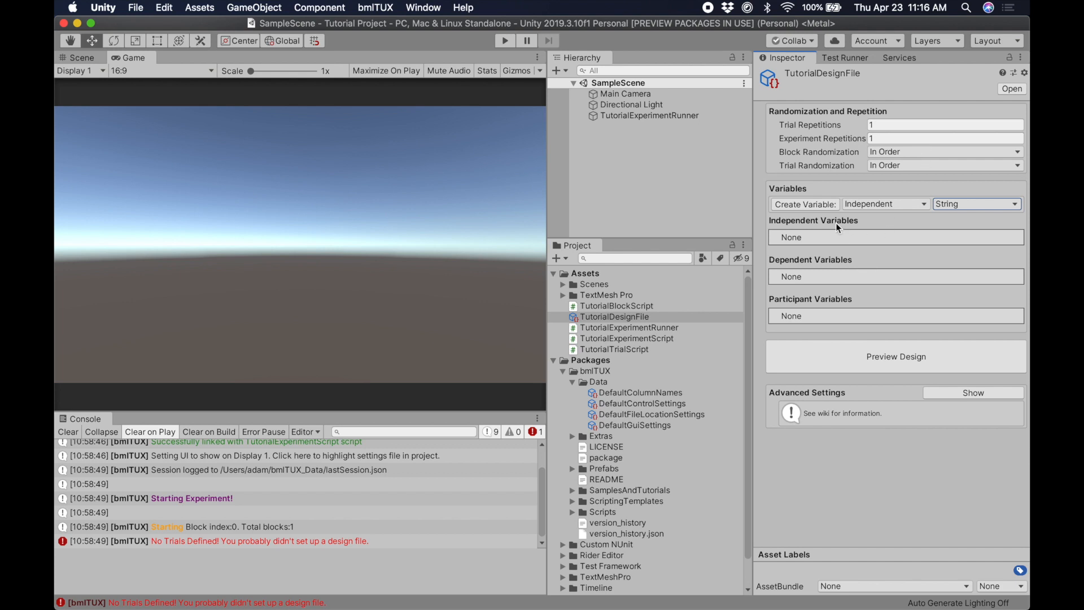
pyautogui.click(815, 207)
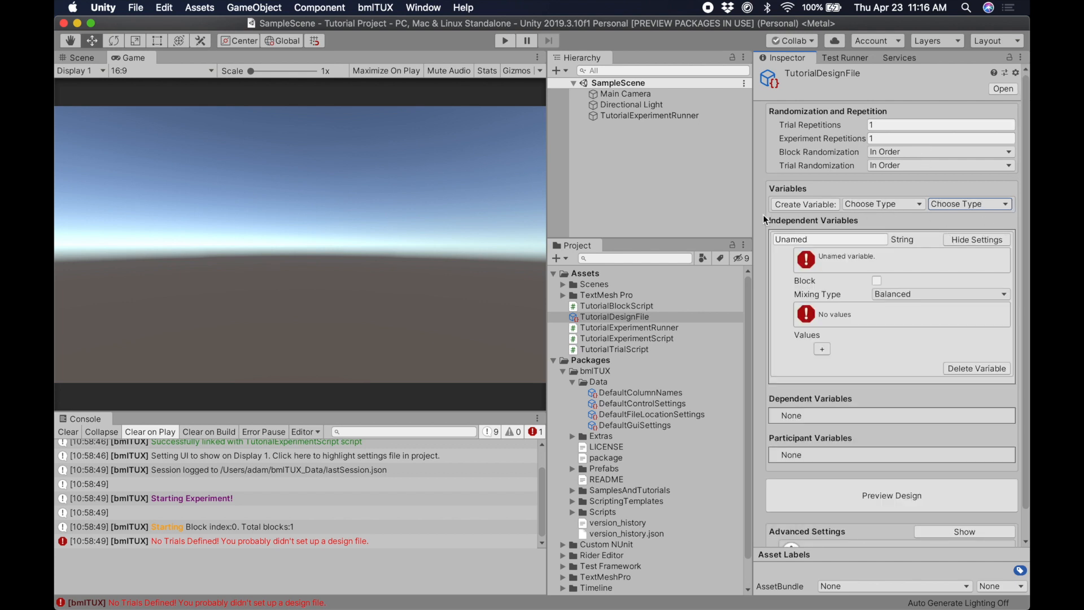
# Expand the settings of the new independent variable and name it Color.
pyautogui.click(974, 242)
pyautogui.click(986, 242)
pyautogui.click(986, 242)
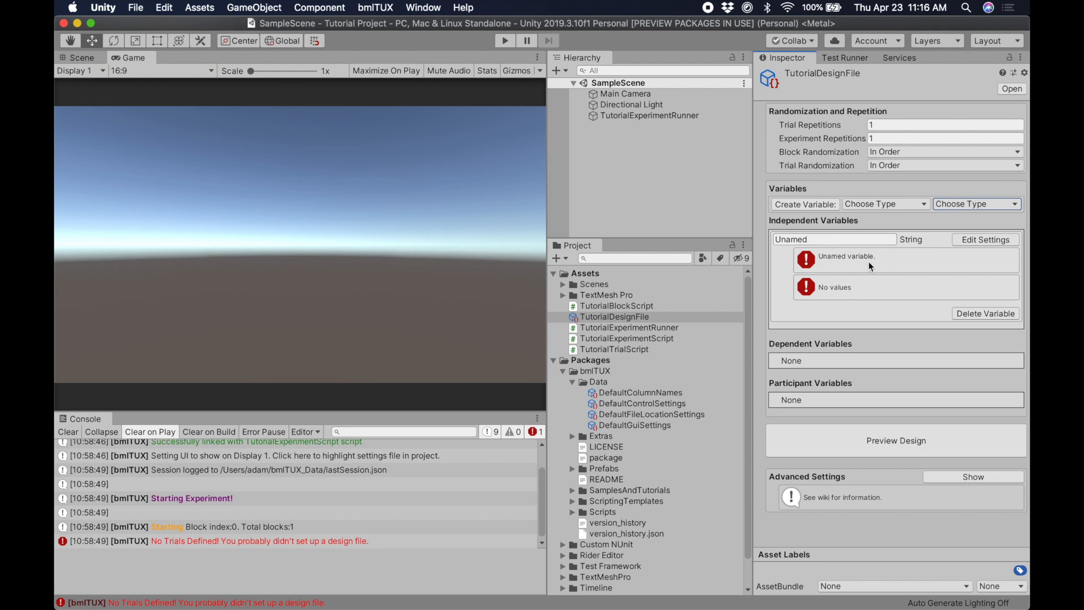
pyautogui.click(985, 240)
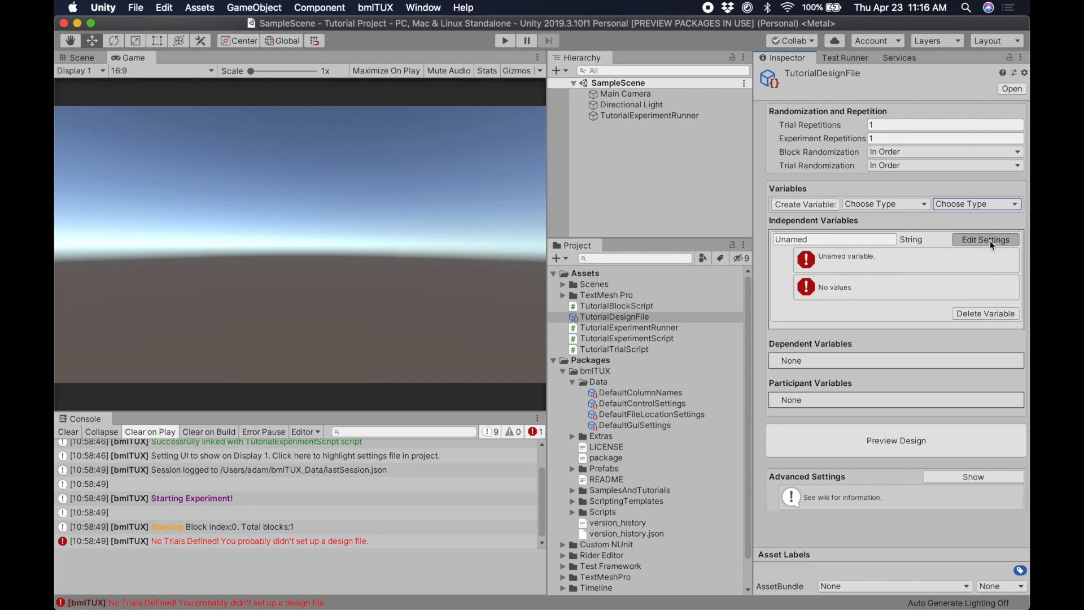
pyautogui.click(815, 240)
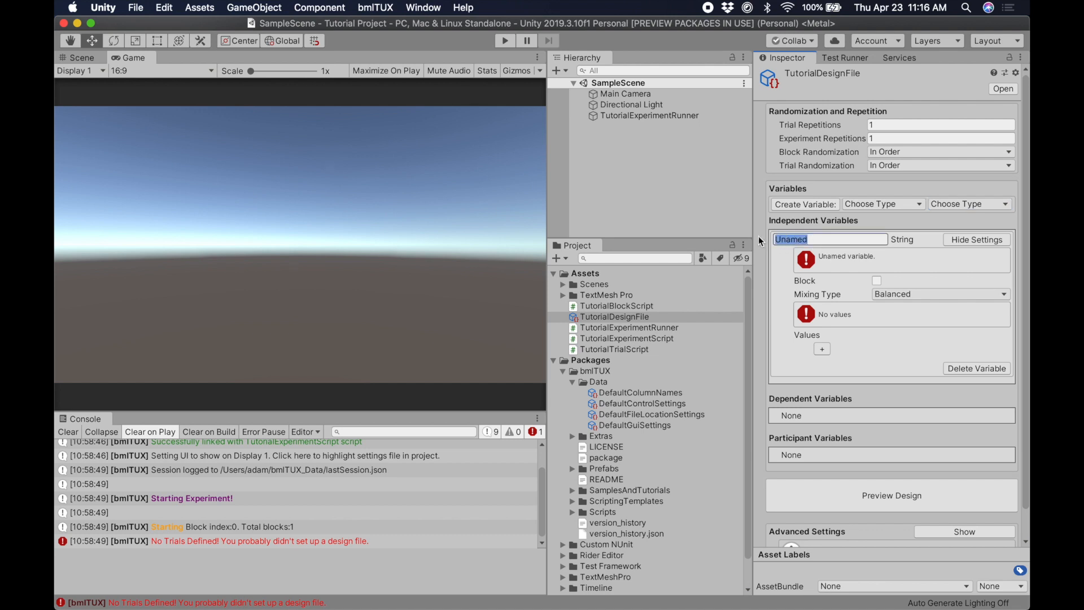
pyautogui.press('BackSpace')
pyautogui.write('Color')
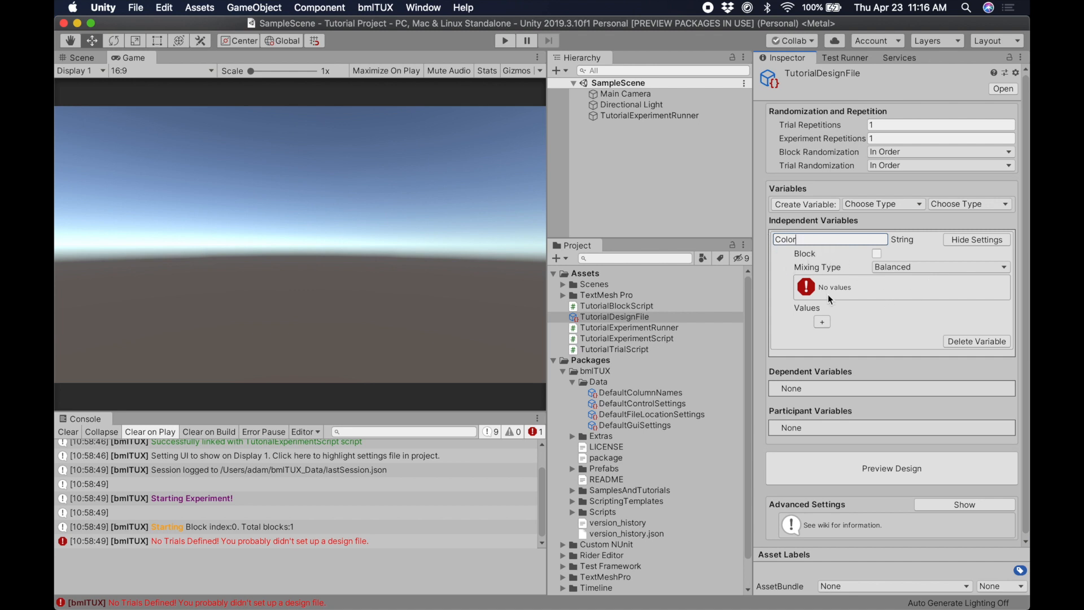
# Add three values to the Color variable: Red, Blue and Green.
pyautogui.click(828, 328)
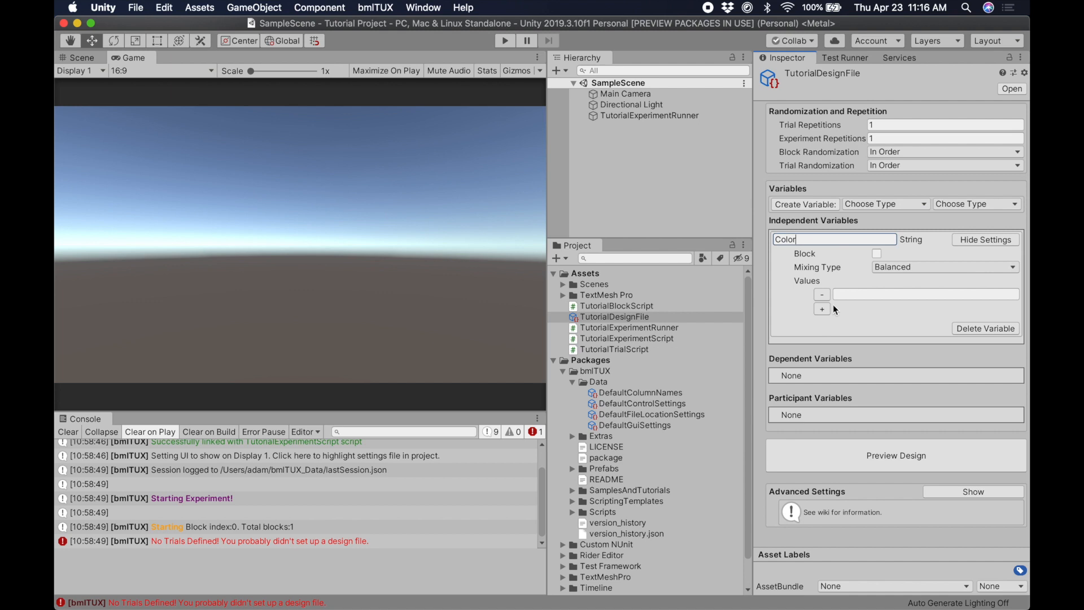
pyautogui.click(823, 309)
pyautogui.click(823, 323)
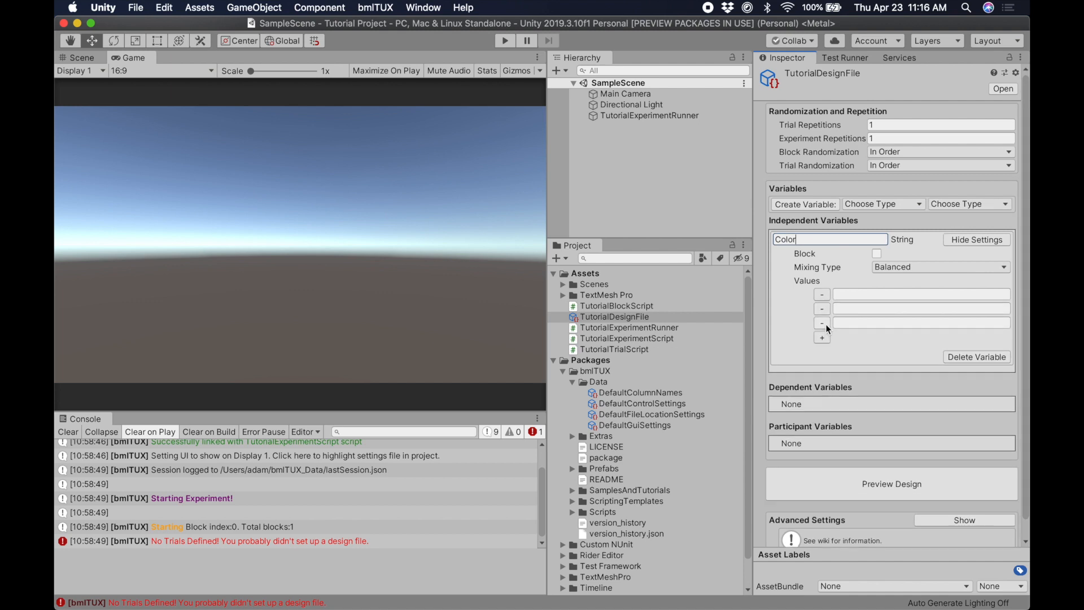
pyautogui.click(846, 296)
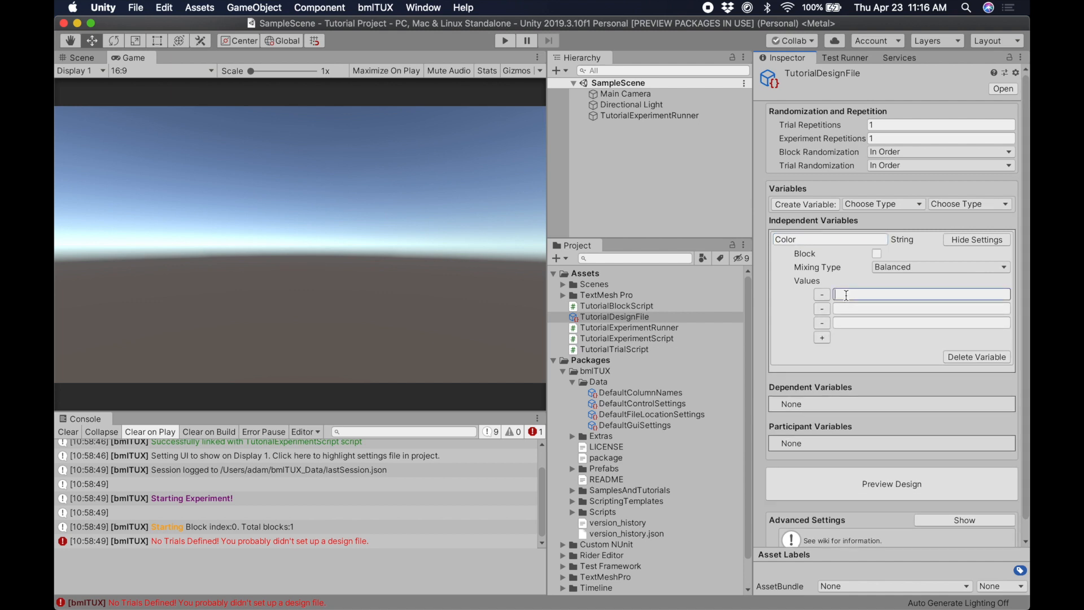
pyautogui.write('Red')
pyautogui.click(846, 308)
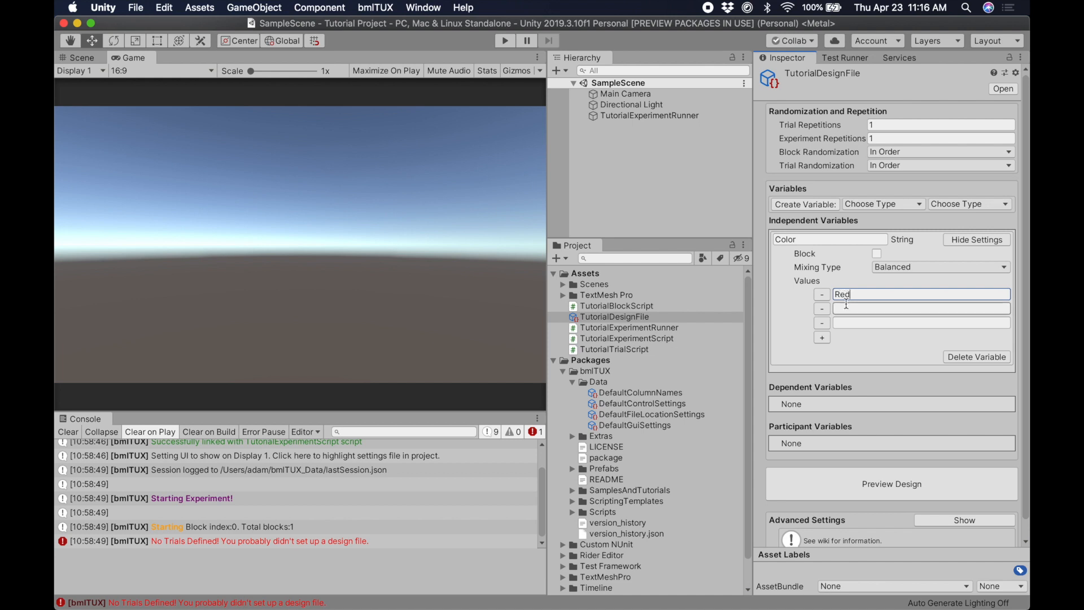
pyautogui.write('Blue')
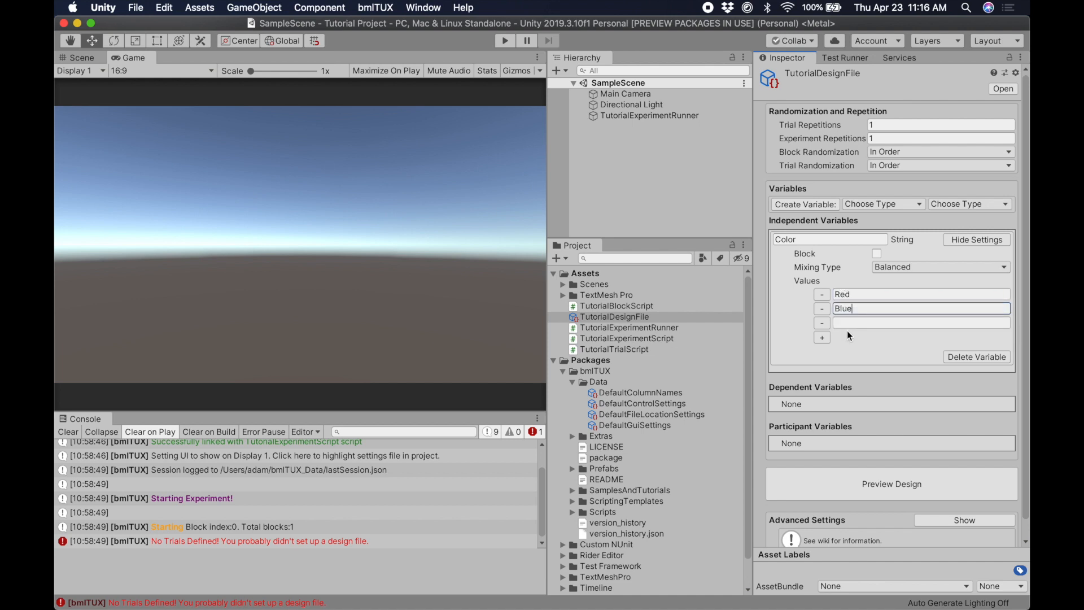
pyautogui.click(849, 324)
pyautogui.write('Gree')
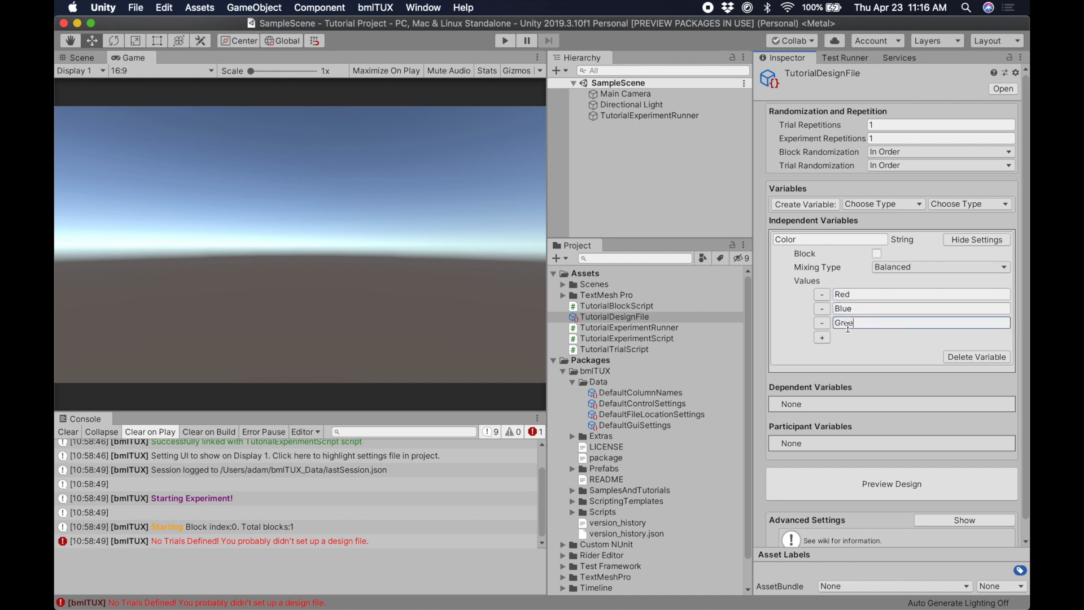
pyautogui.write('n')
pyautogui.click(892, 309)
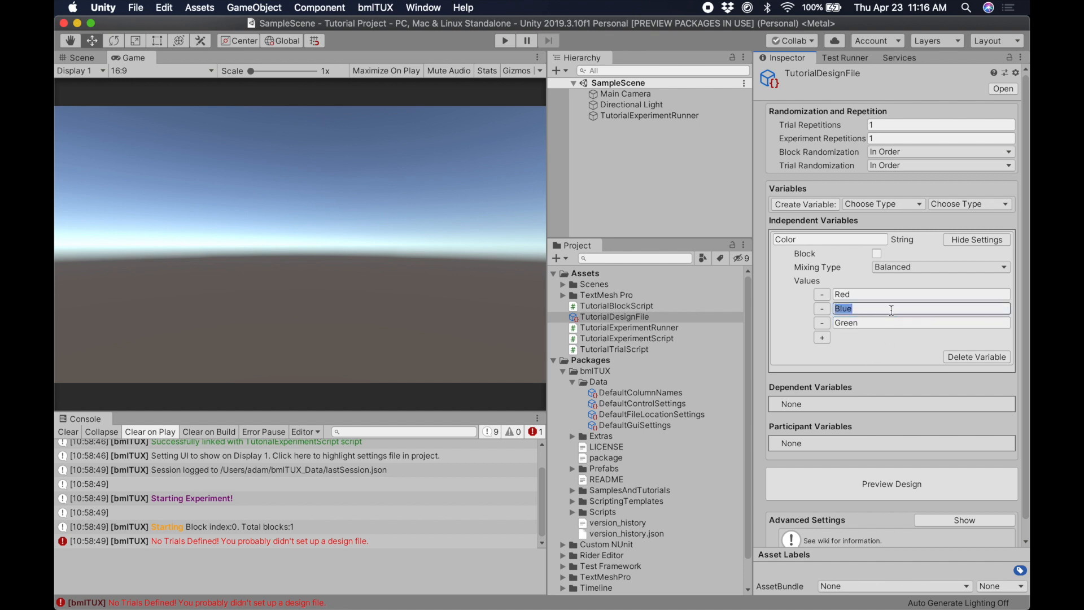
# Preview the experiment design, enlarging the preview window to examine all trial table columns, and close it.
pyautogui.scroll(-1, 892, 310)
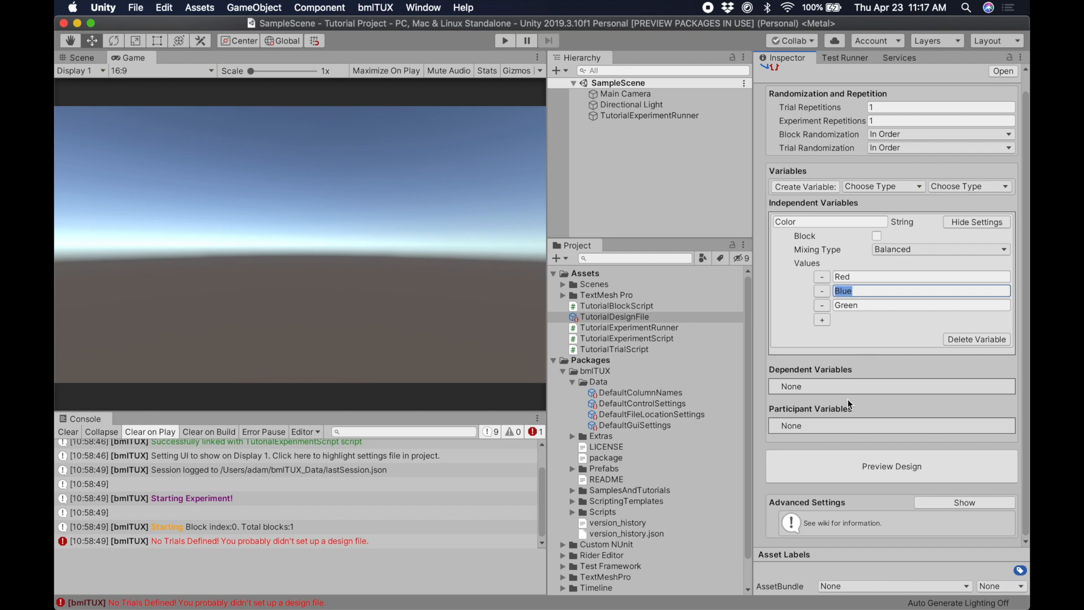
pyautogui.click(860, 468)
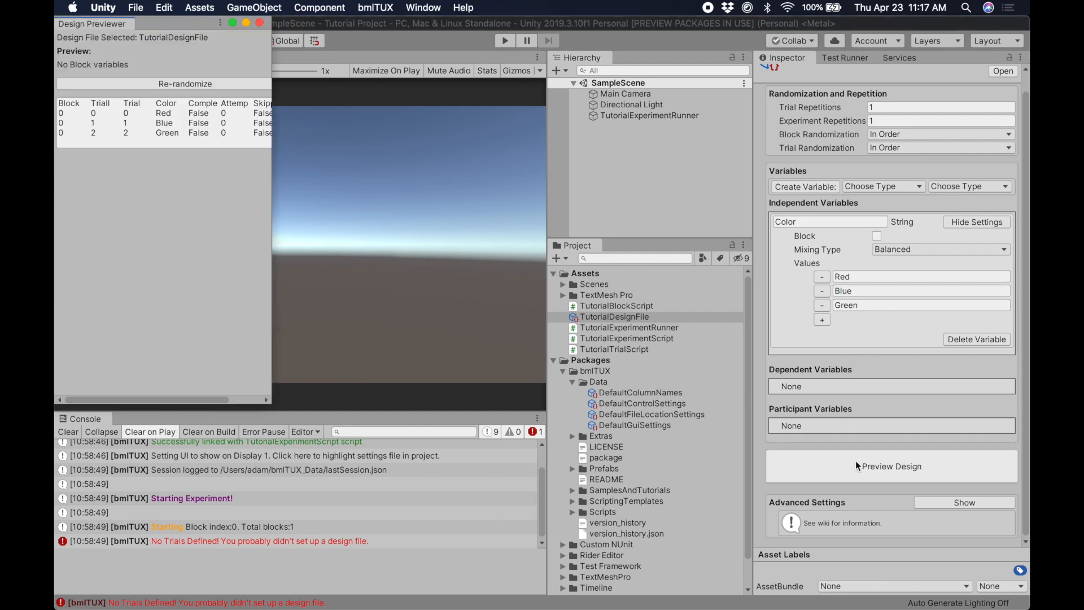
pyautogui.moveTo(272, 191); pyautogui.dragTo(605, 211)
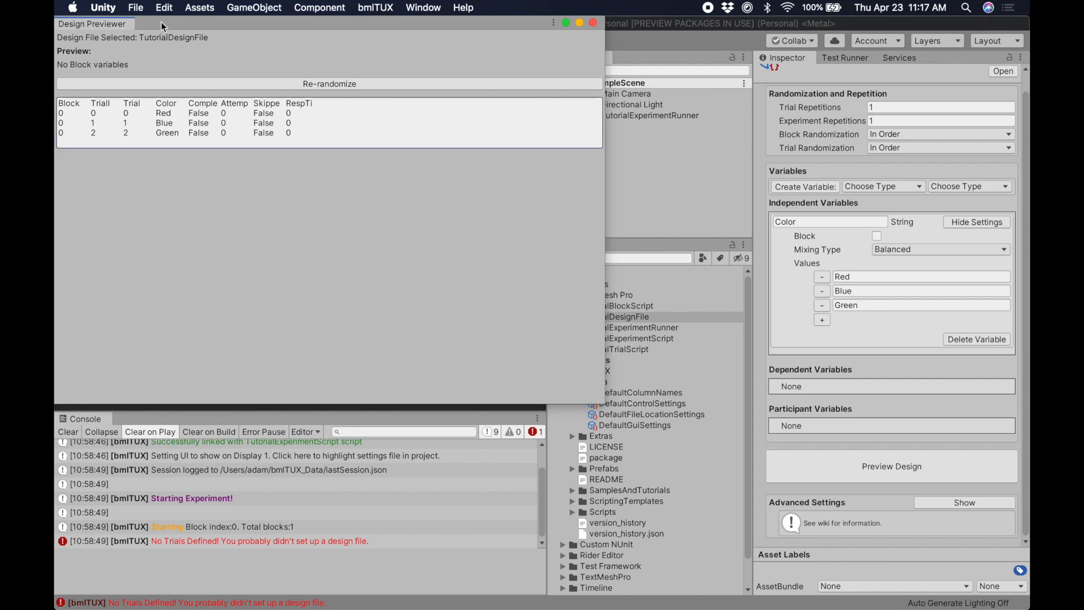
pyautogui.moveTo(161, 23); pyautogui.dragTo(363, 102)
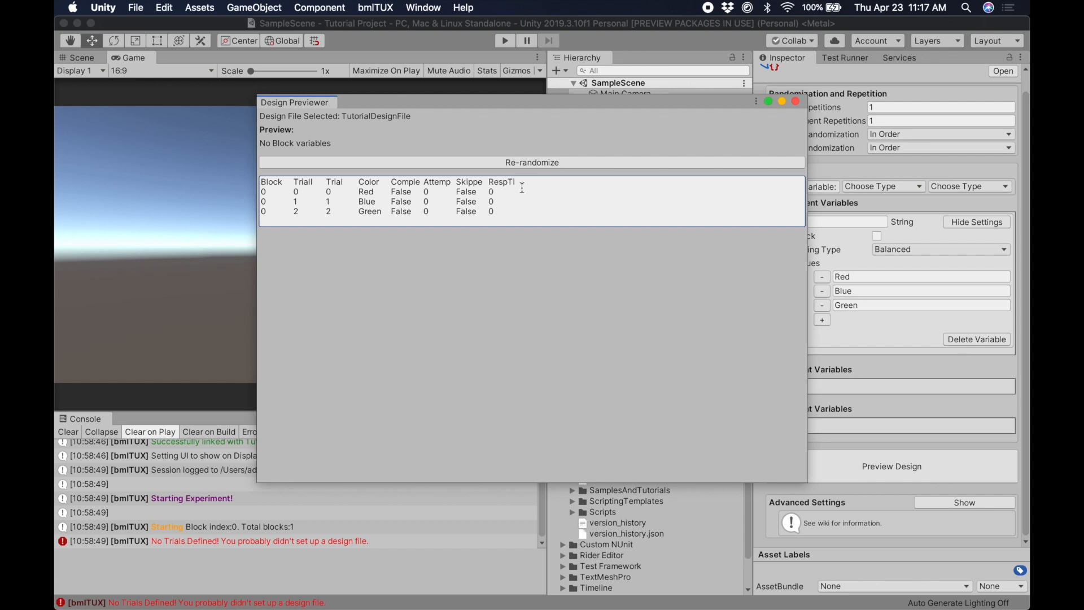
pyautogui.click(796, 102)
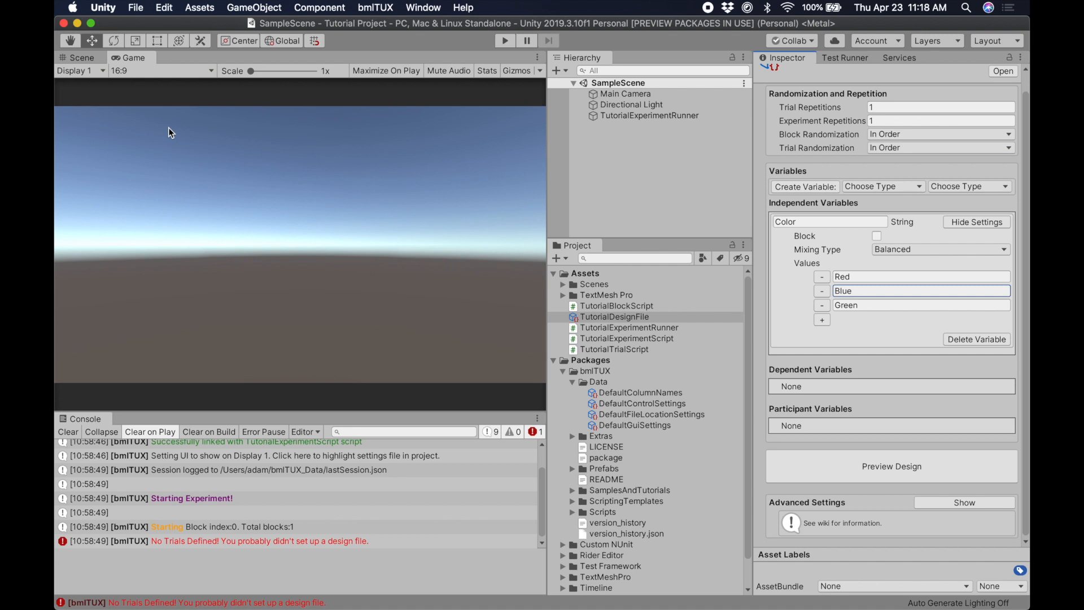
# Run the scene and start the experiment session in debug mode.
pyautogui.click(504, 41)
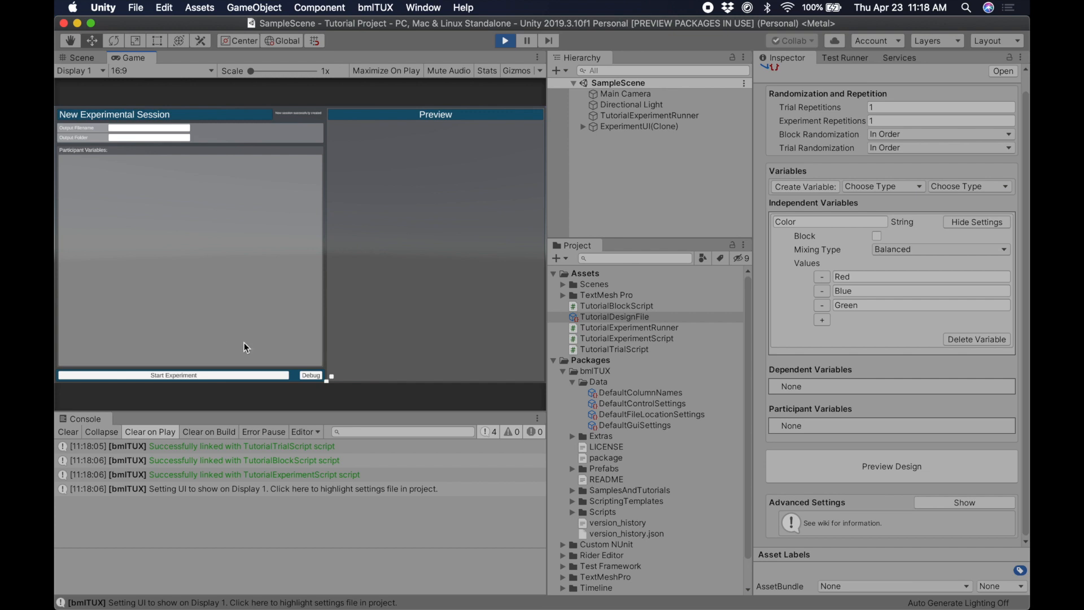
pyautogui.click(310, 375)
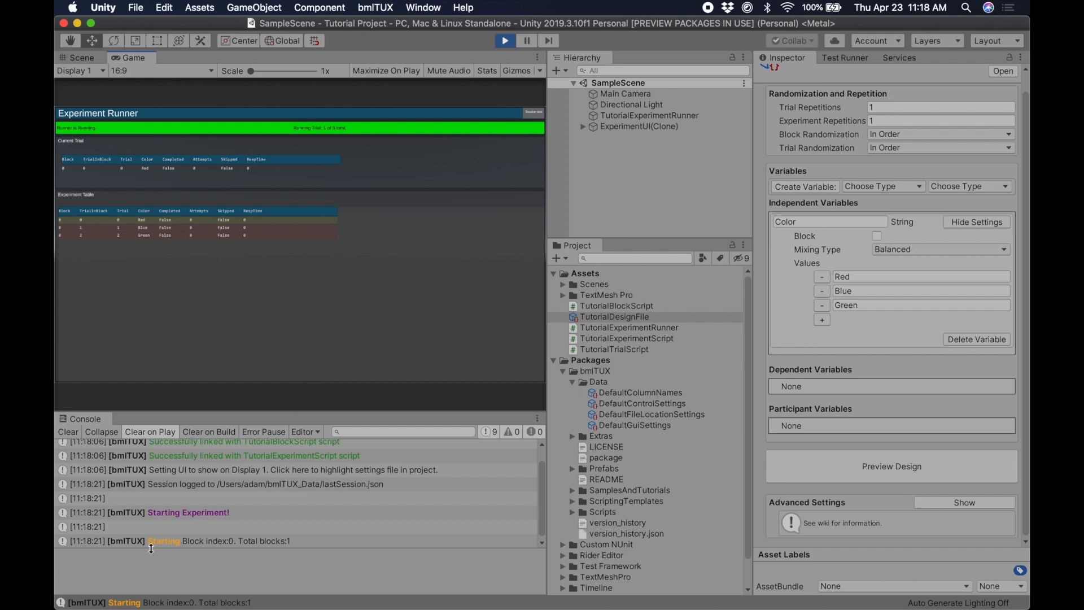
pyautogui.scroll(-1, 185, 515)
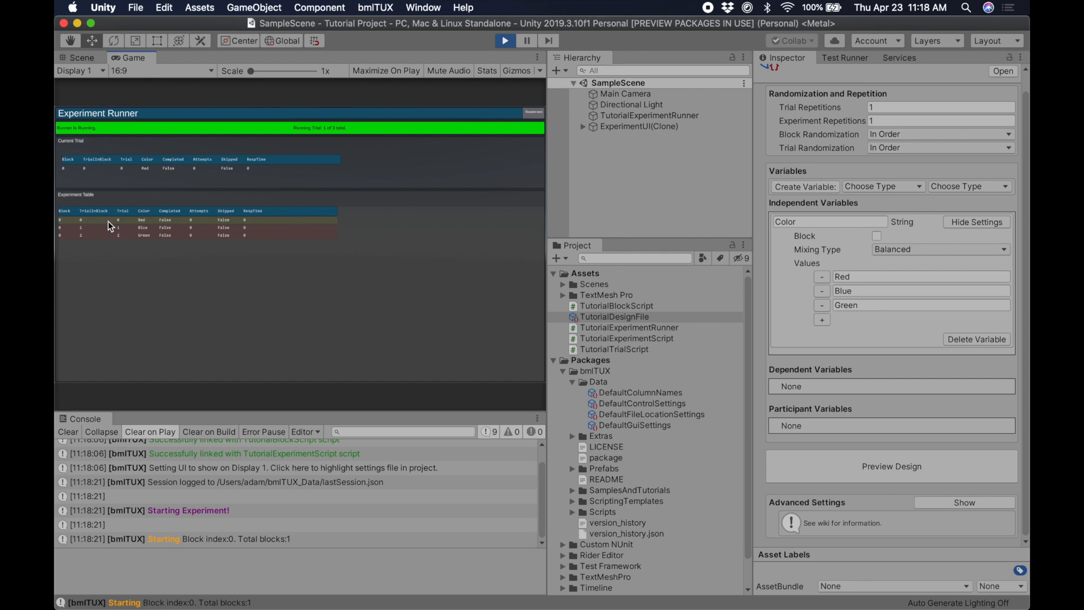
# Advance through the Red, Blue and Green trials to finish the experiment, and stop running the scene.
pyautogui.click(231, 569)
pyautogui.click(325, 314)
pyautogui.press('Return')
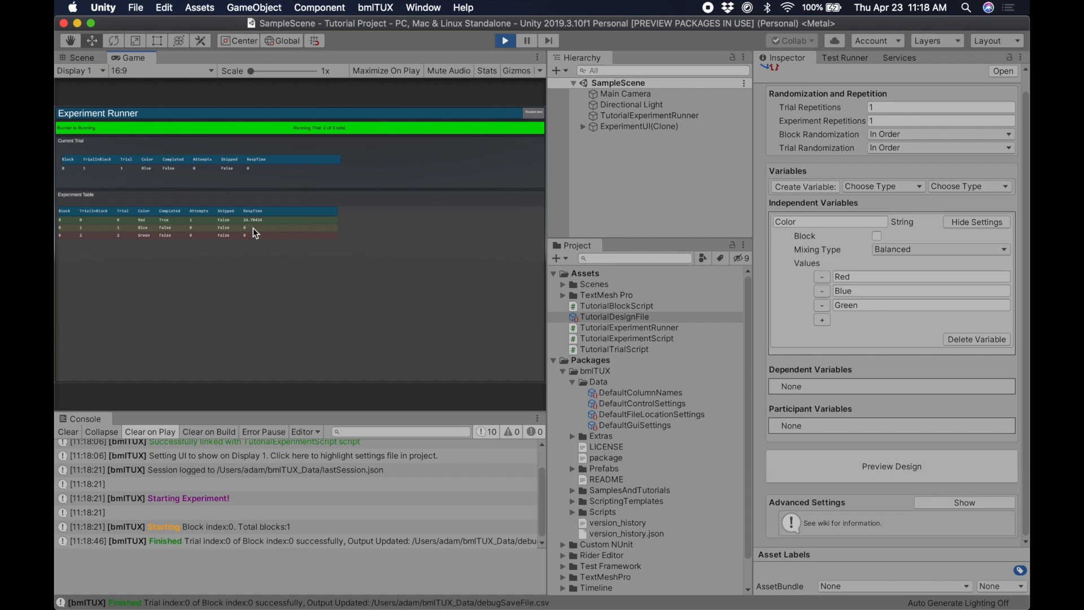
pyautogui.press('Return')
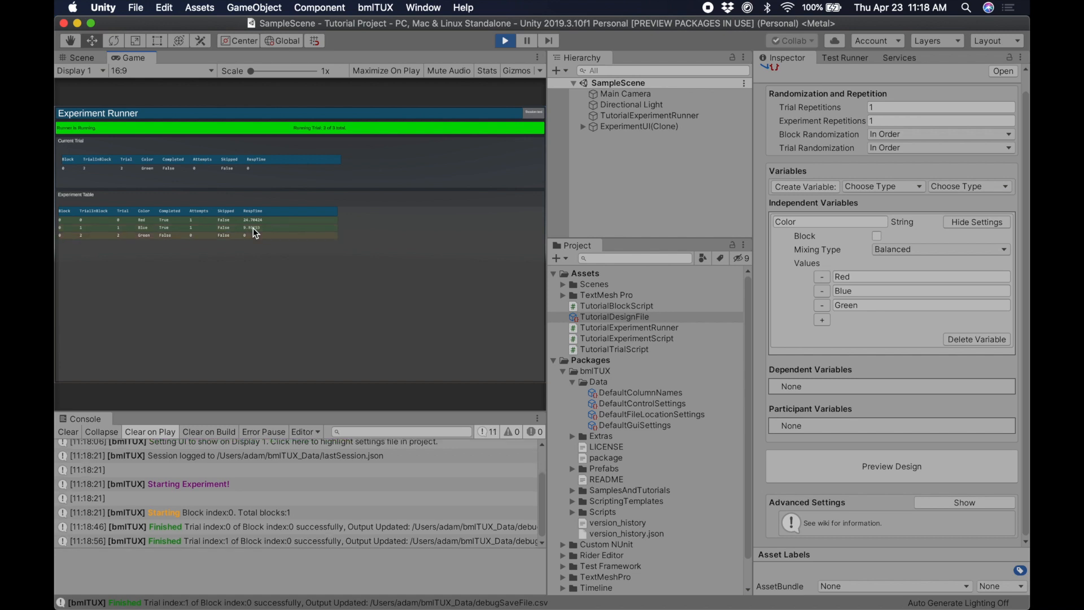
pyautogui.press('Return')
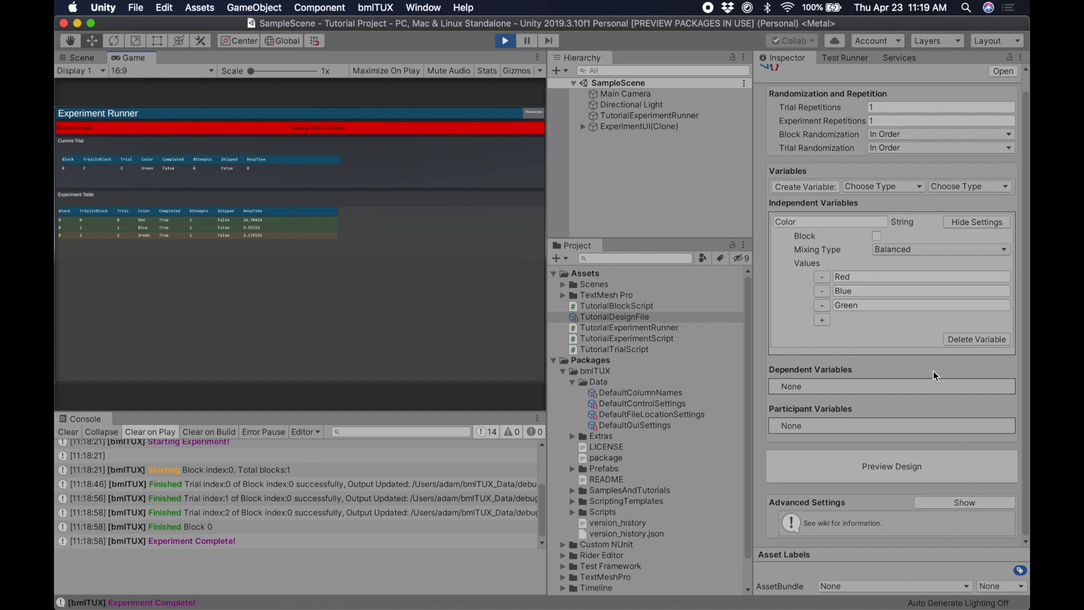
pyautogui.click(506, 41)
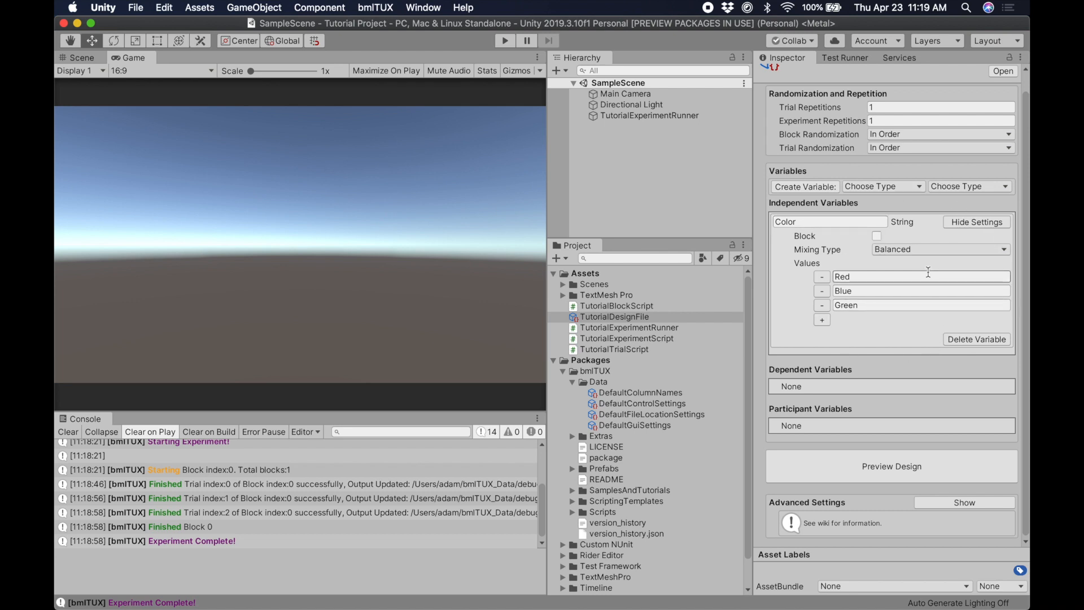
# Collapse the Color variable's settings and create an independent variable of type Float named Size.
pyautogui.click(994, 222)
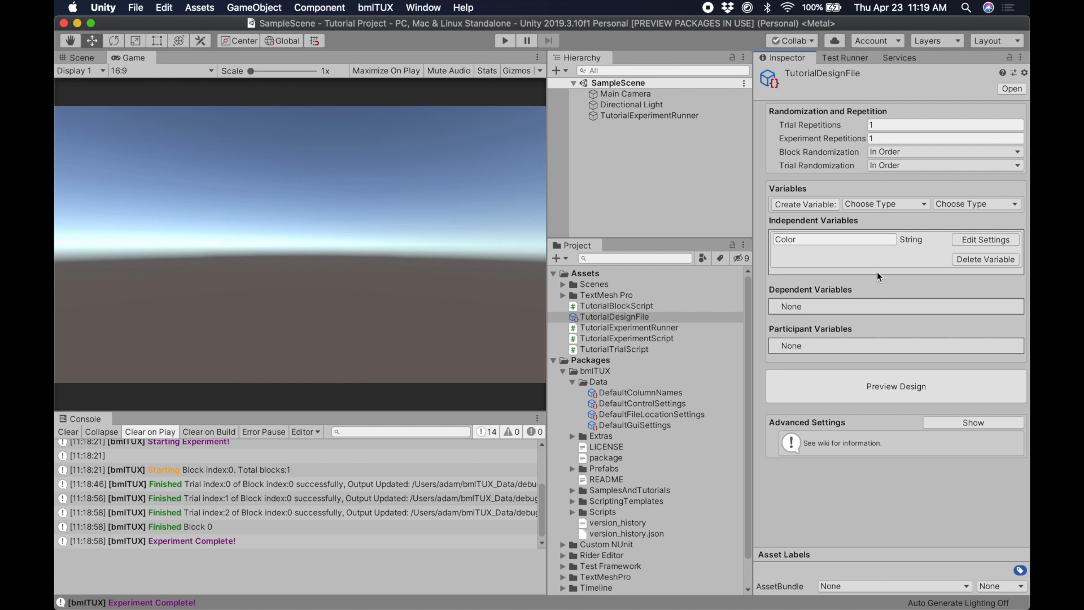
pyautogui.click(882, 204)
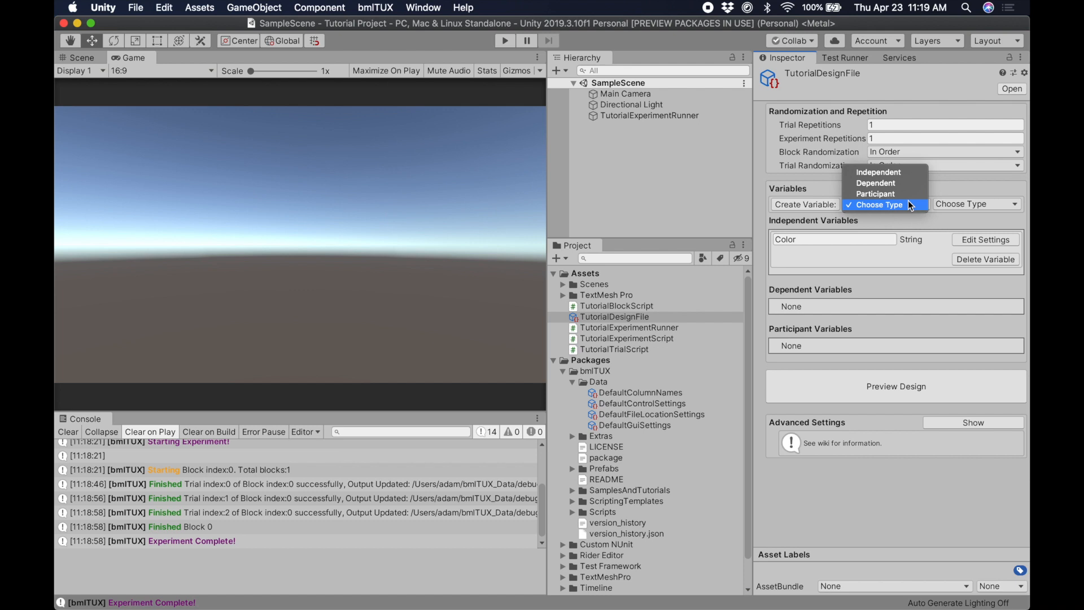
pyautogui.click(897, 174)
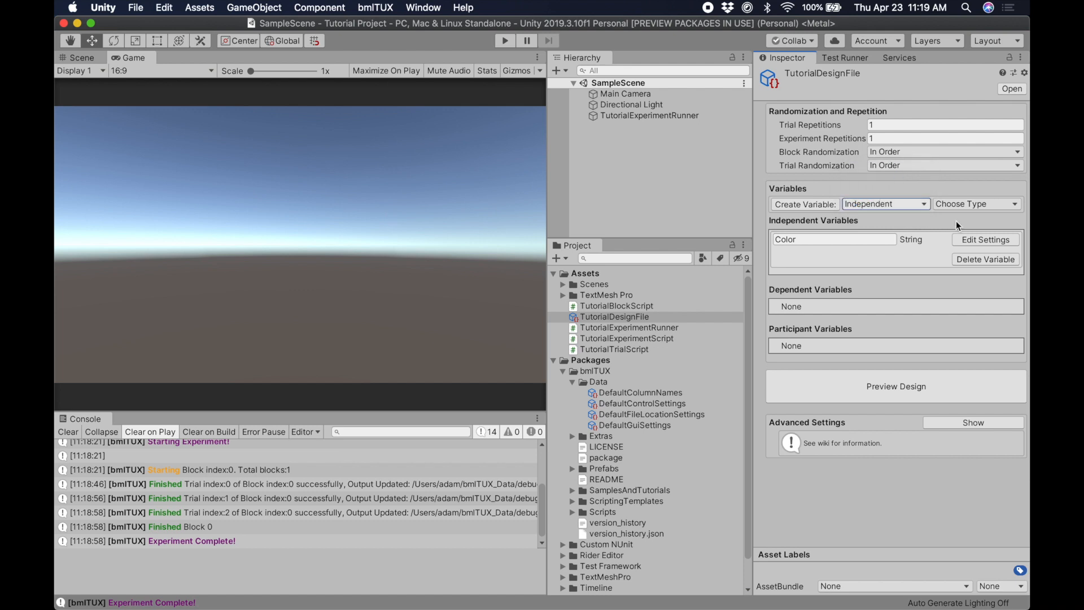
pyautogui.click(971, 206)
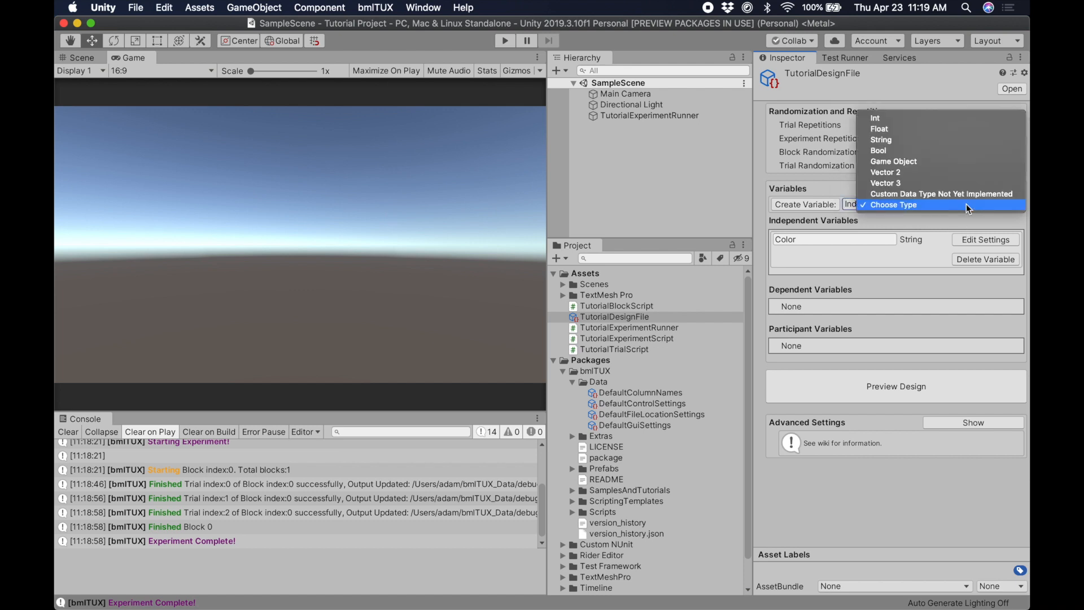
pyautogui.click(897, 128)
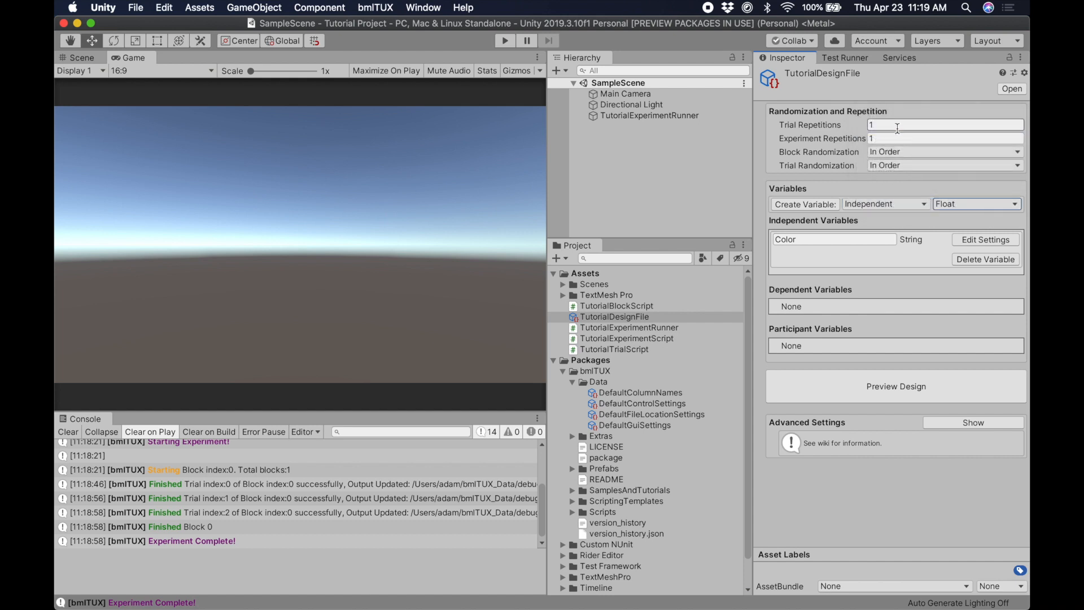
pyautogui.click(805, 205)
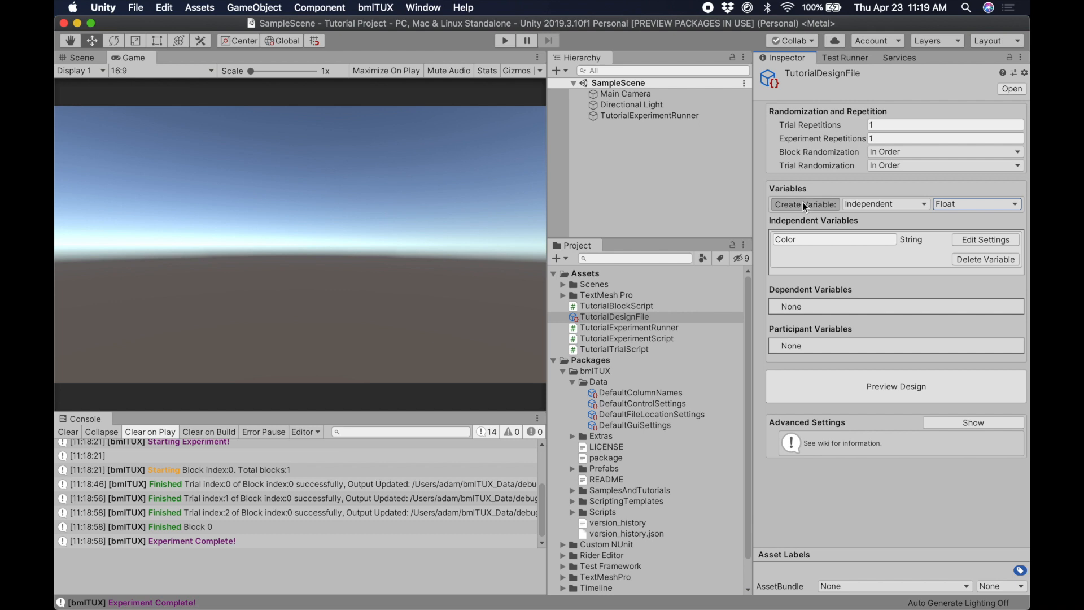
pyautogui.click(775, 239)
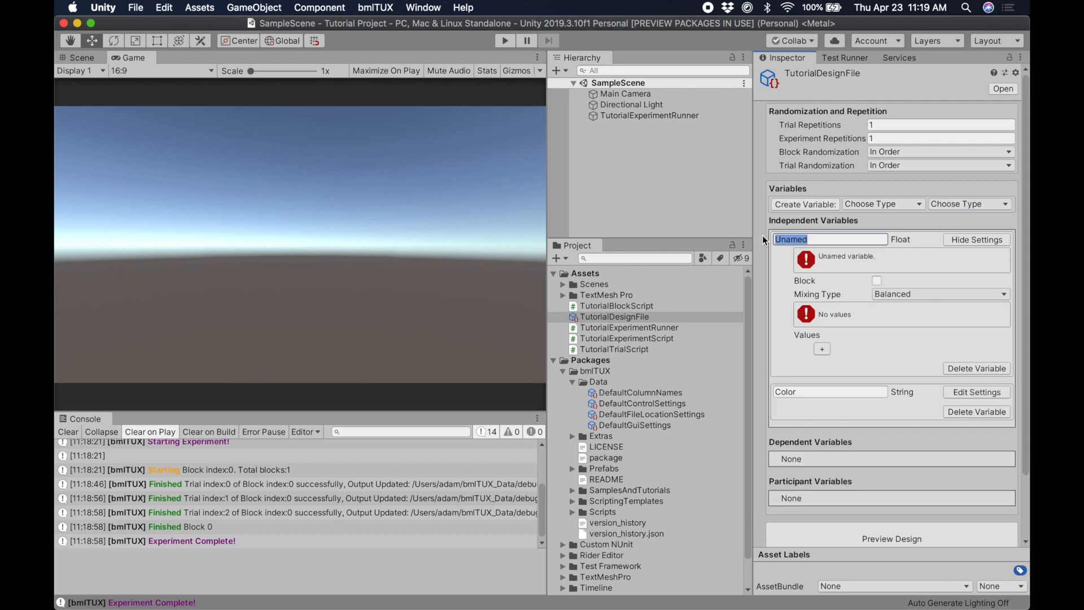
pyautogui.write('Size')
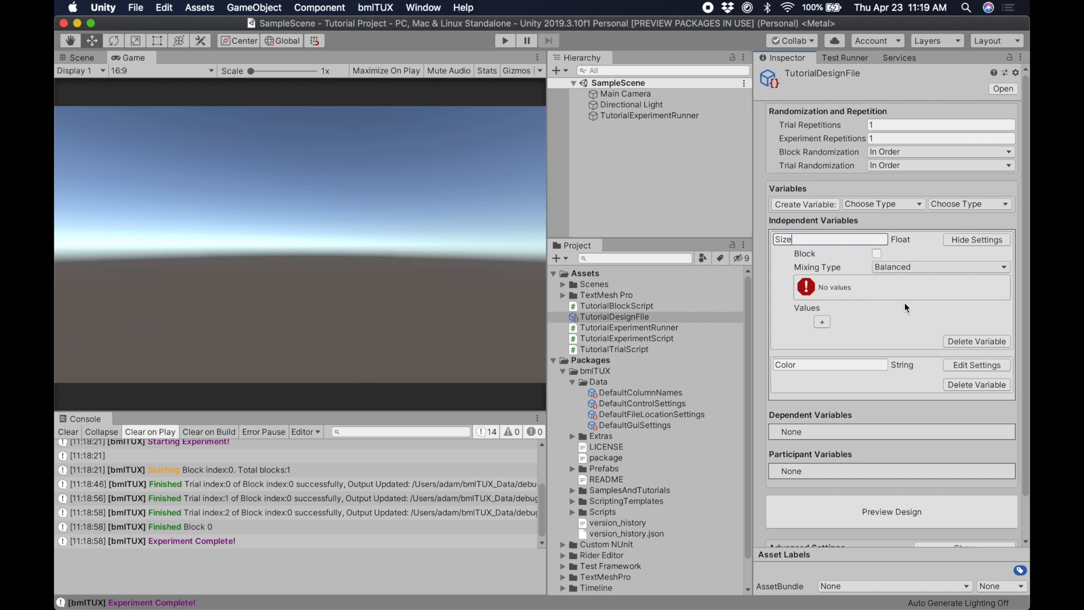
# Add three values to the Size variable: 1, 2 and 3.
pyautogui.click(822, 321)
pyautogui.click(838, 295)
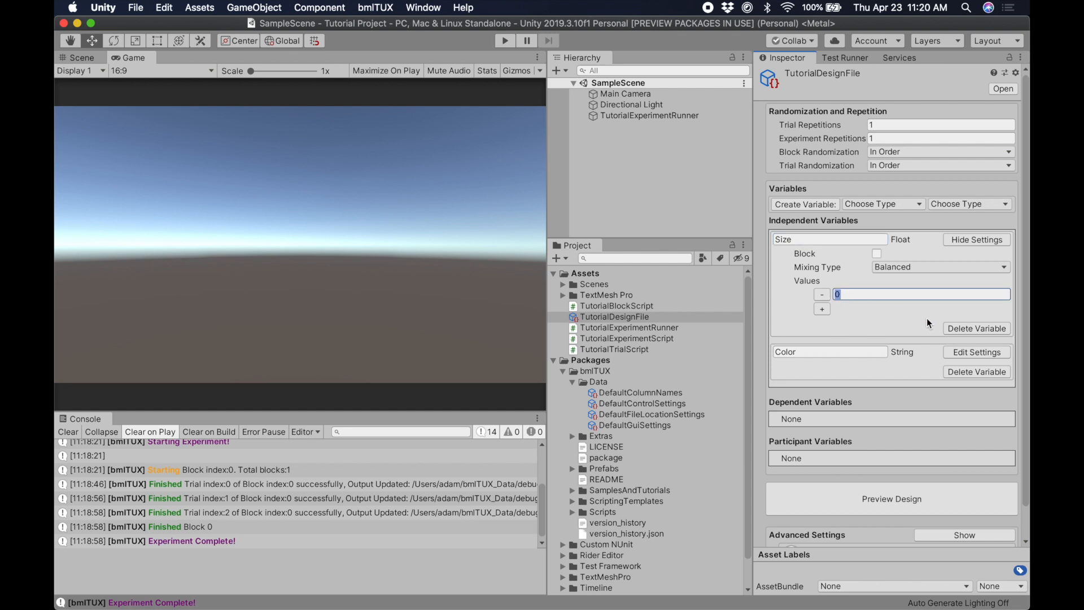
pyautogui.write('1')
pyautogui.click(822, 310)
pyautogui.click(845, 308)
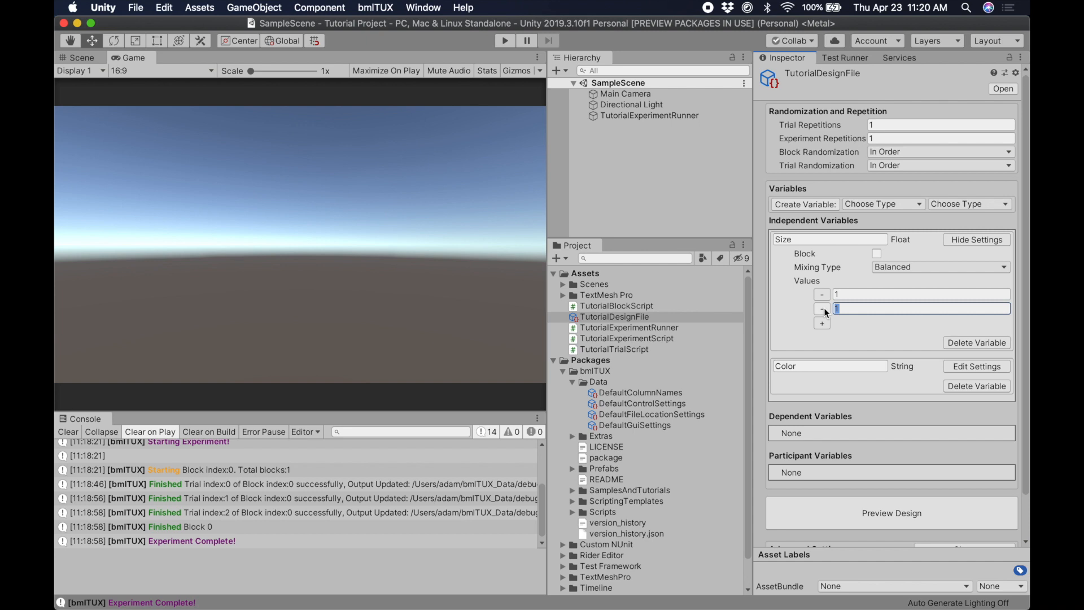
pyautogui.write('2')
pyautogui.click(823, 324)
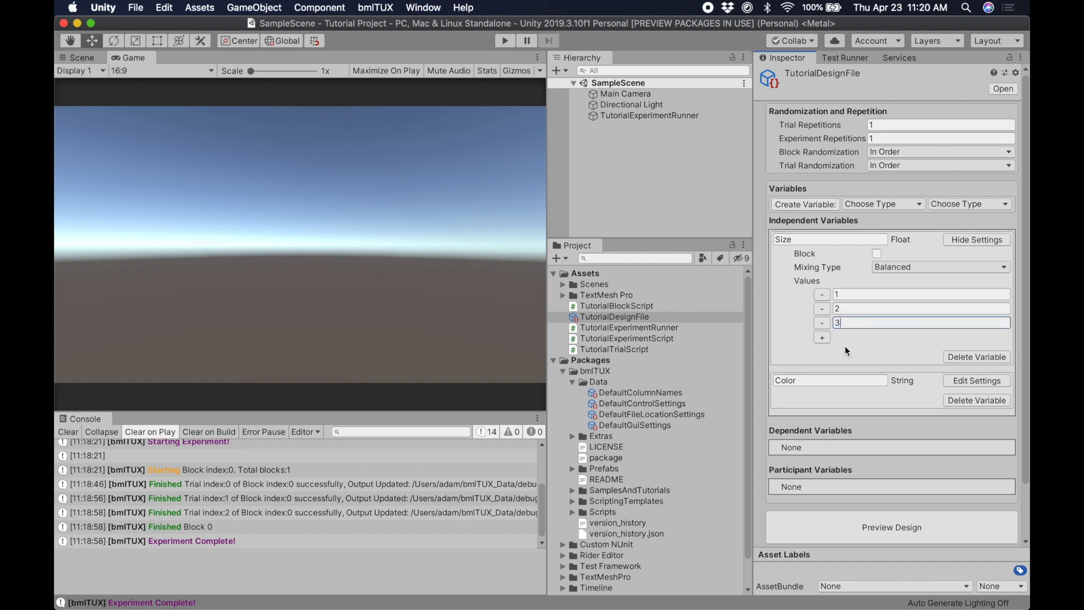
pyautogui.write('3')
pyautogui.click(869, 294)
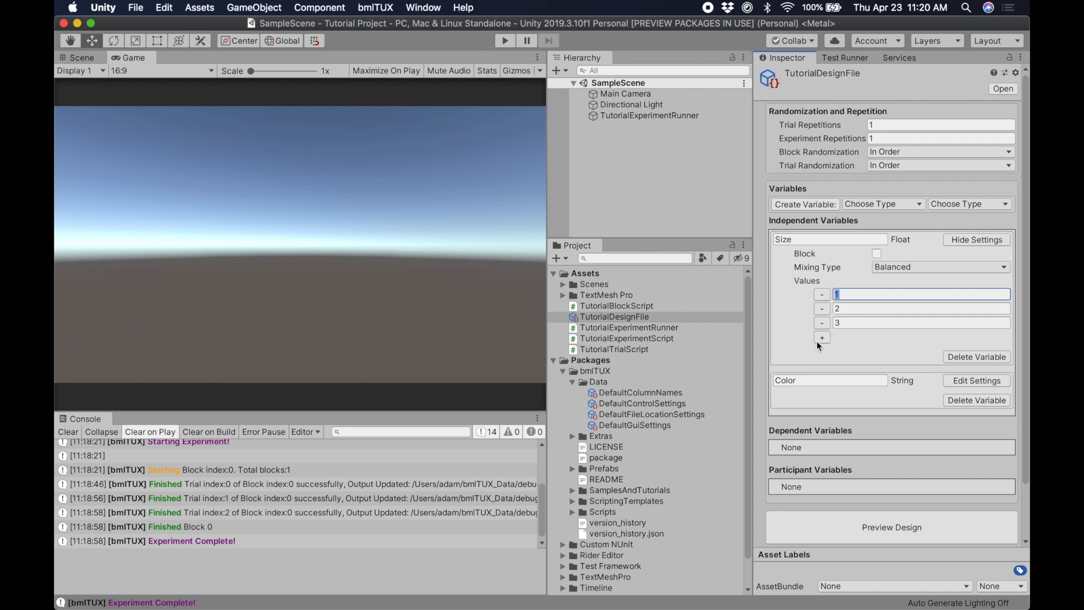
# Expand the Color variable's settings, preview the design to examine the Size and Color combinations in the trial table, and close the preview.
pyautogui.click(970, 382)
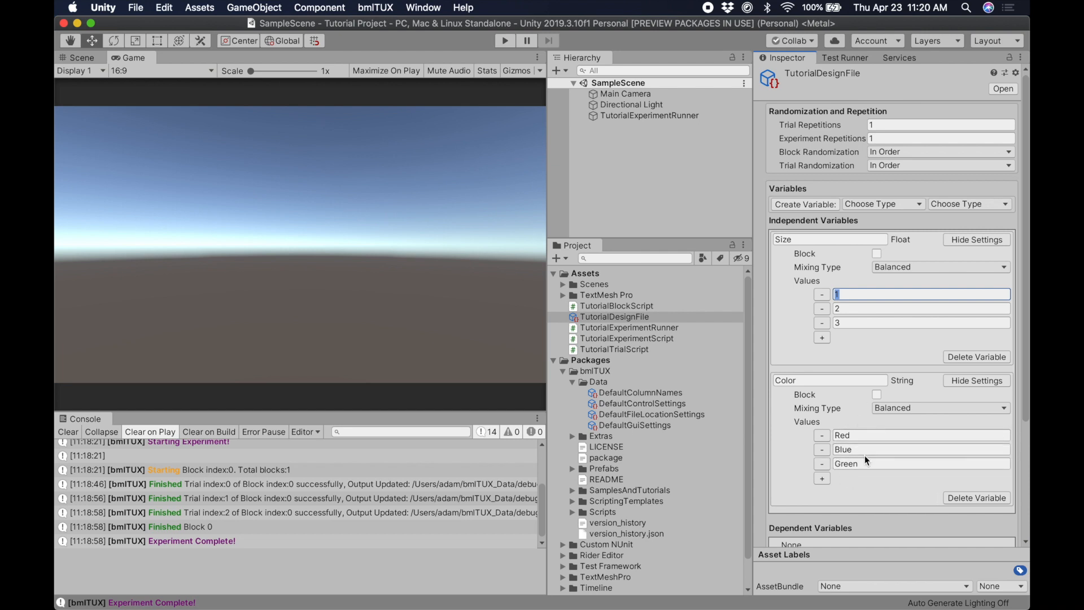
pyautogui.scroll(-2, 869, 452)
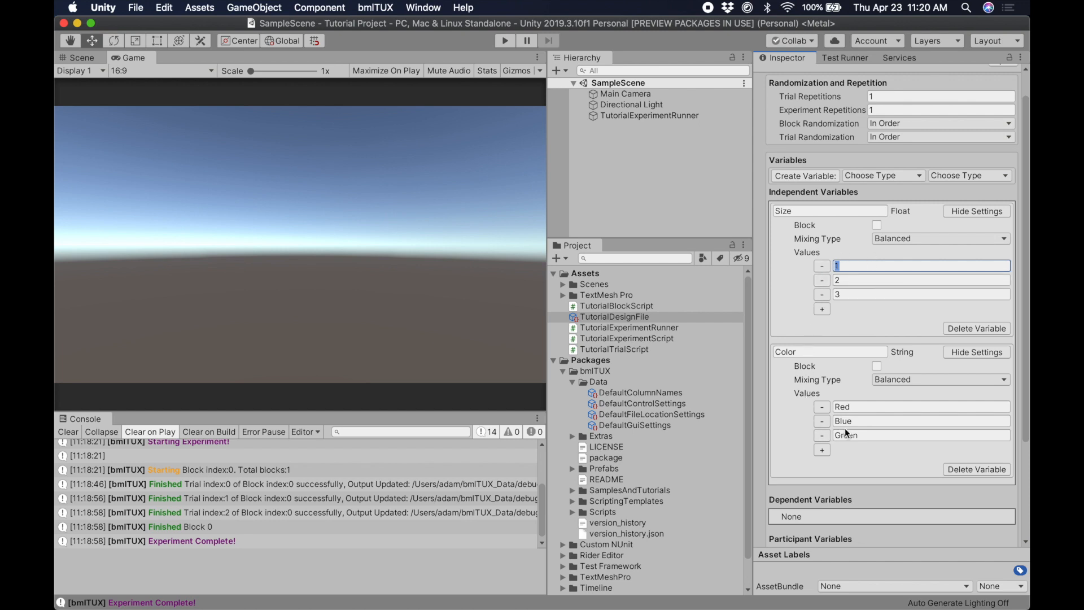
pyautogui.scroll(-5, 858, 265)
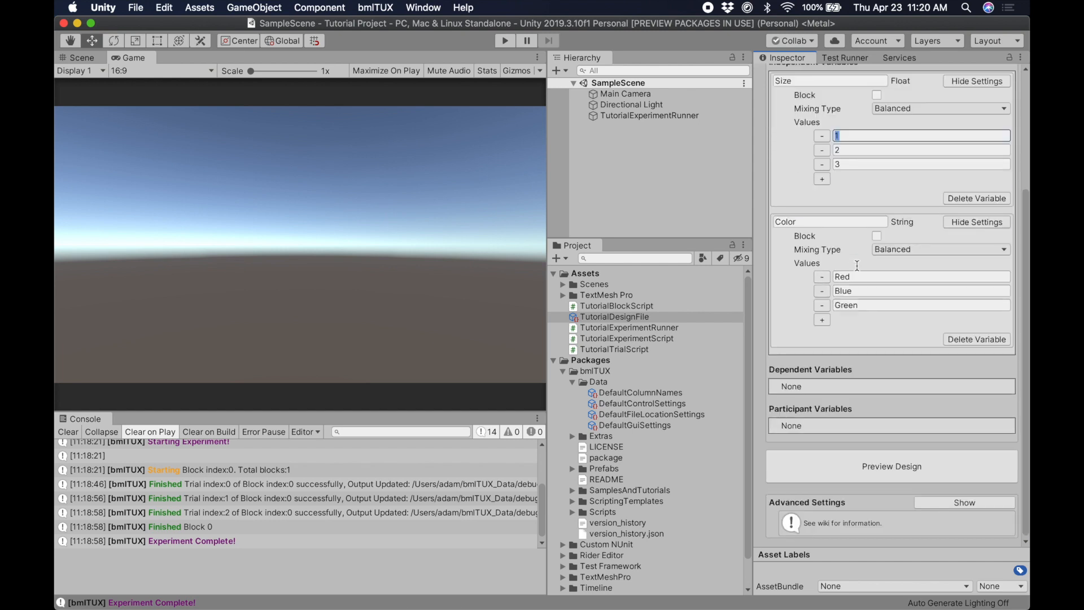
pyautogui.click(856, 470)
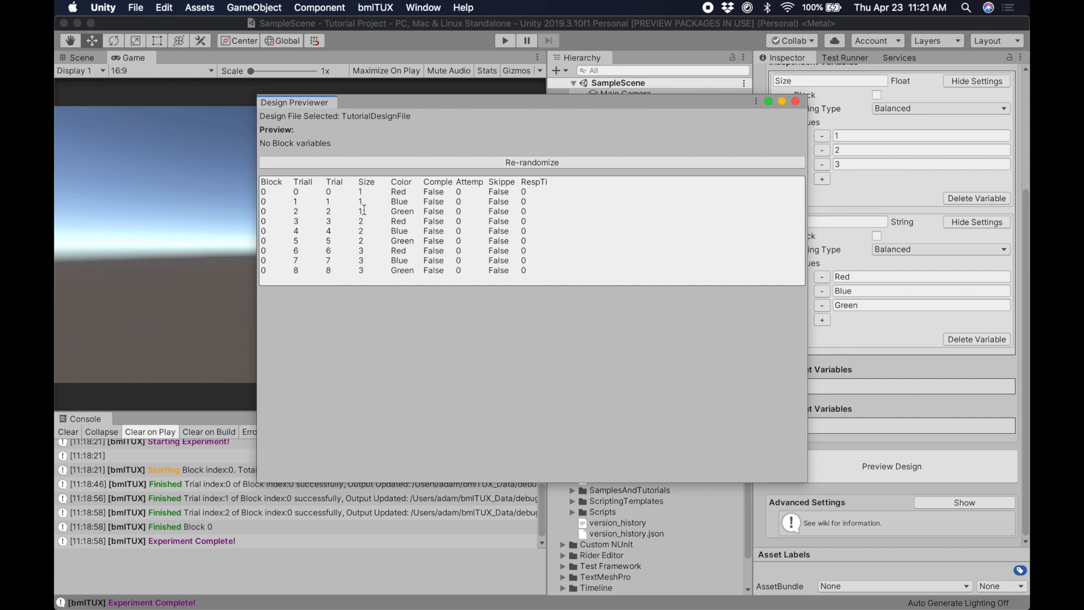
pyautogui.doubleClick(362, 192)
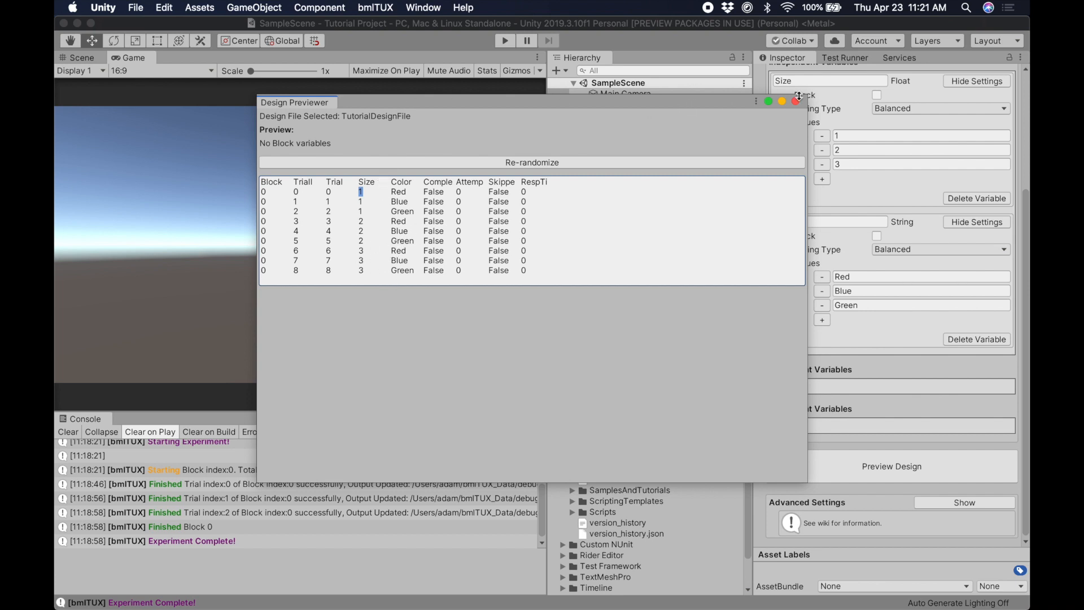
pyautogui.click(796, 101)
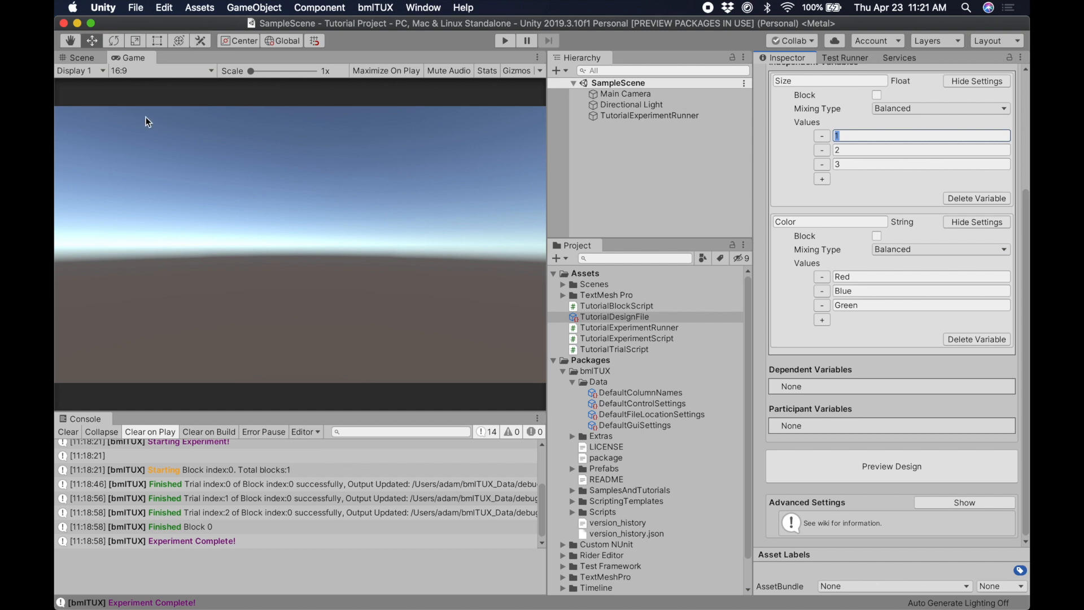
# Test-run the experiment in debug mode through all Size and Color trials, and stop running the scene.
pyautogui.click(506, 41)
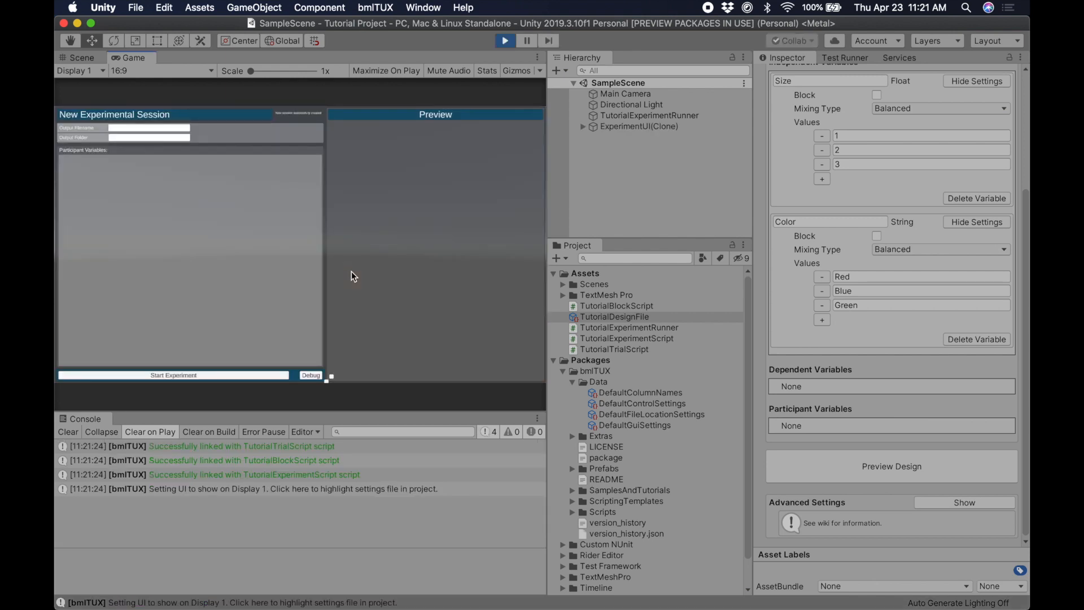
pyautogui.click(309, 376)
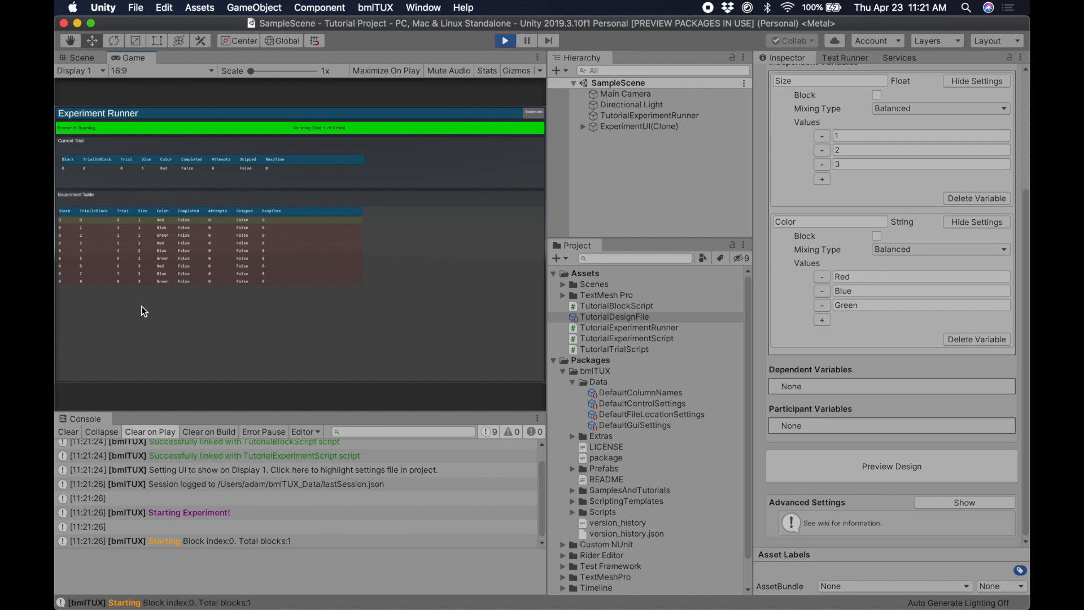
pyautogui.press('Return')
pyautogui.press('Return')
pyautogui.press('Return')
pyautogui.press('Return')
pyautogui.press('Return')
pyautogui.press('Return')
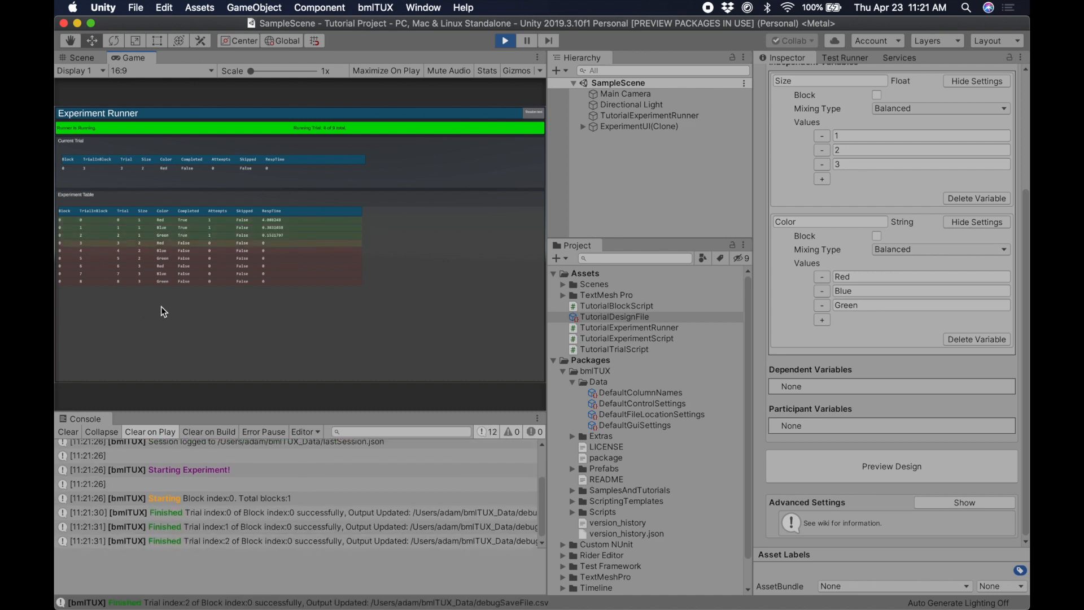
pyautogui.press('Return')
pyautogui.press('Return')
pyautogui.press('Return')
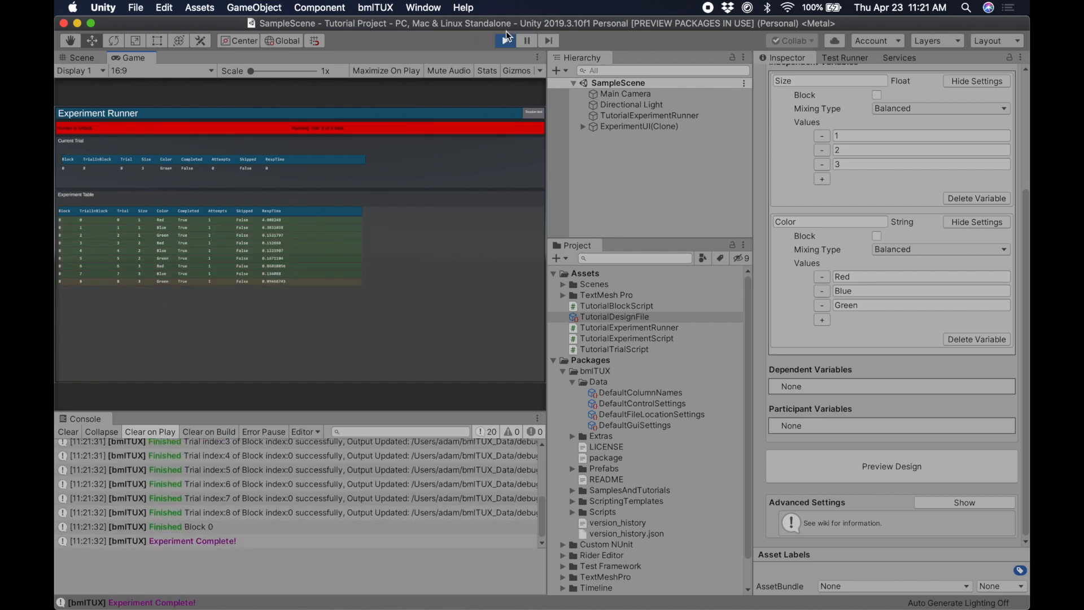
pyautogui.click(505, 39)
pyautogui.scroll(5, 914, 176)
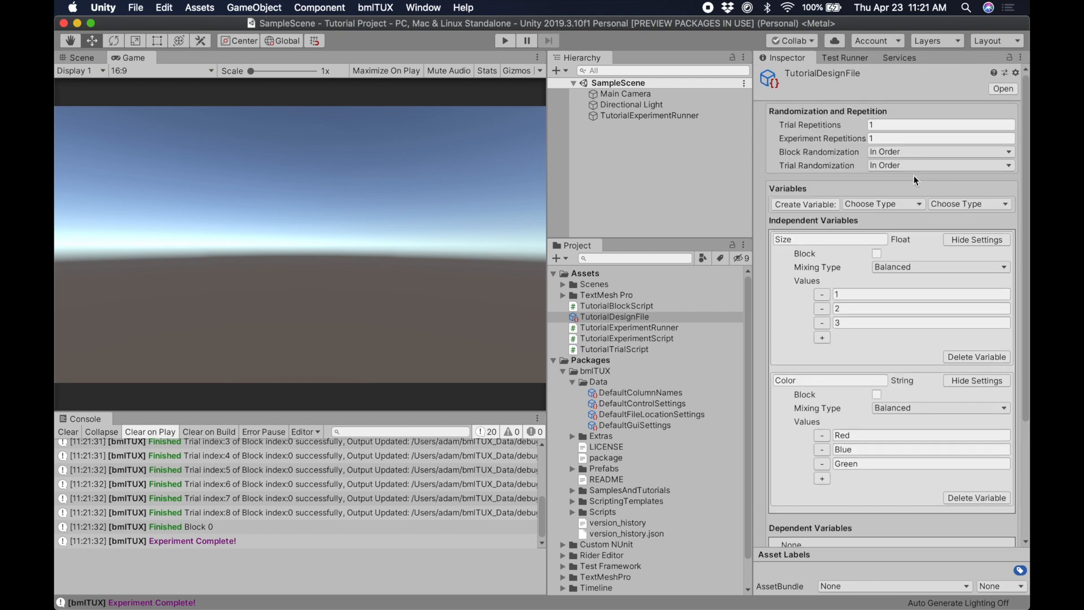
pyautogui.scroll(-5, 915, 179)
pyautogui.scroll(4, 914, 175)
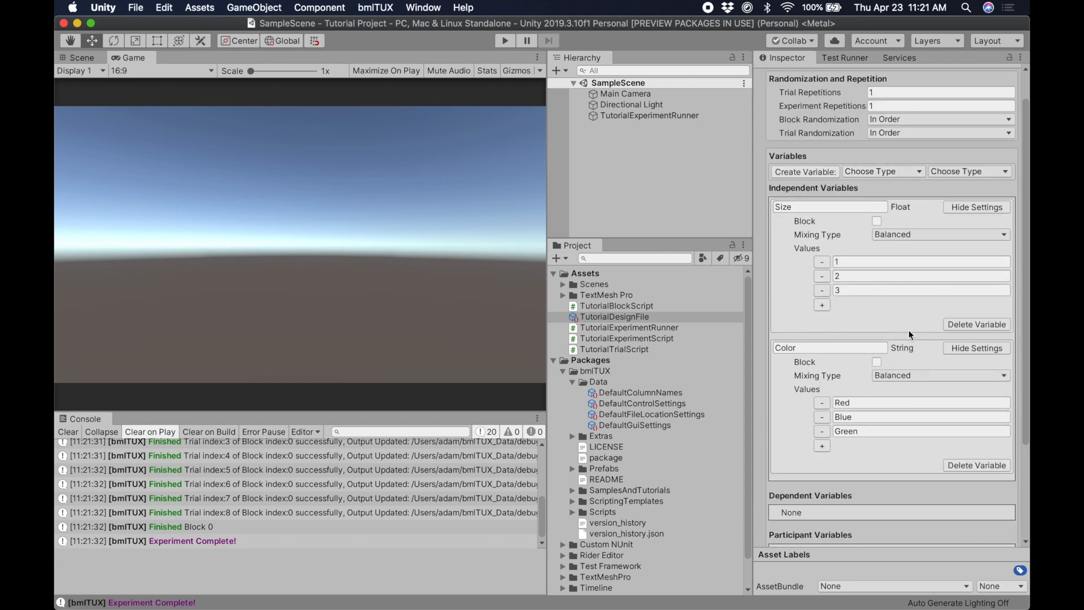
pyautogui.scroll(-5, 909, 330)
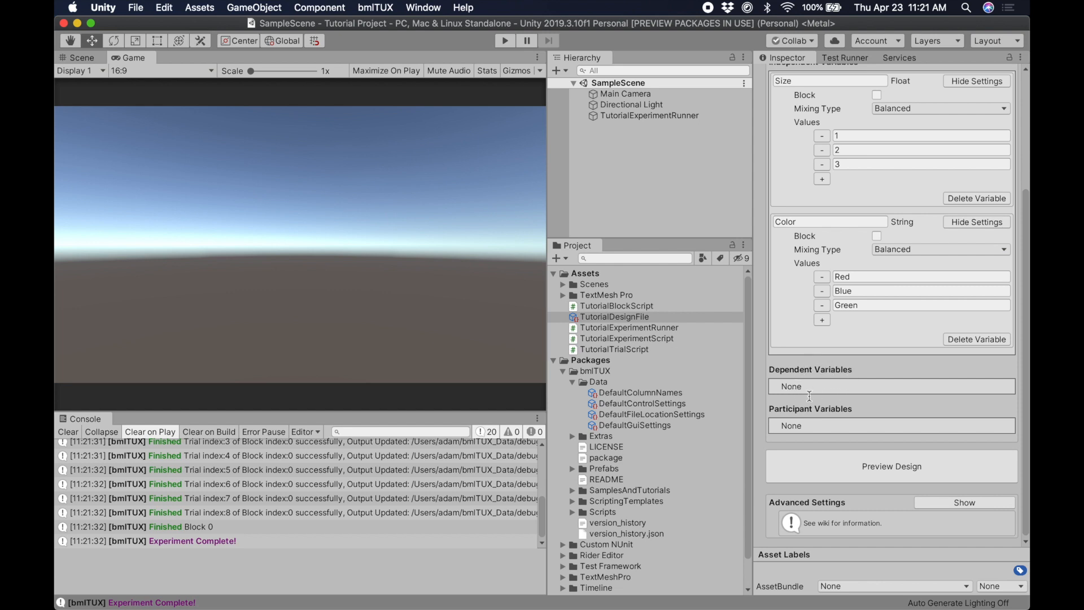
pyautogui.scroll(5, 858, 385)
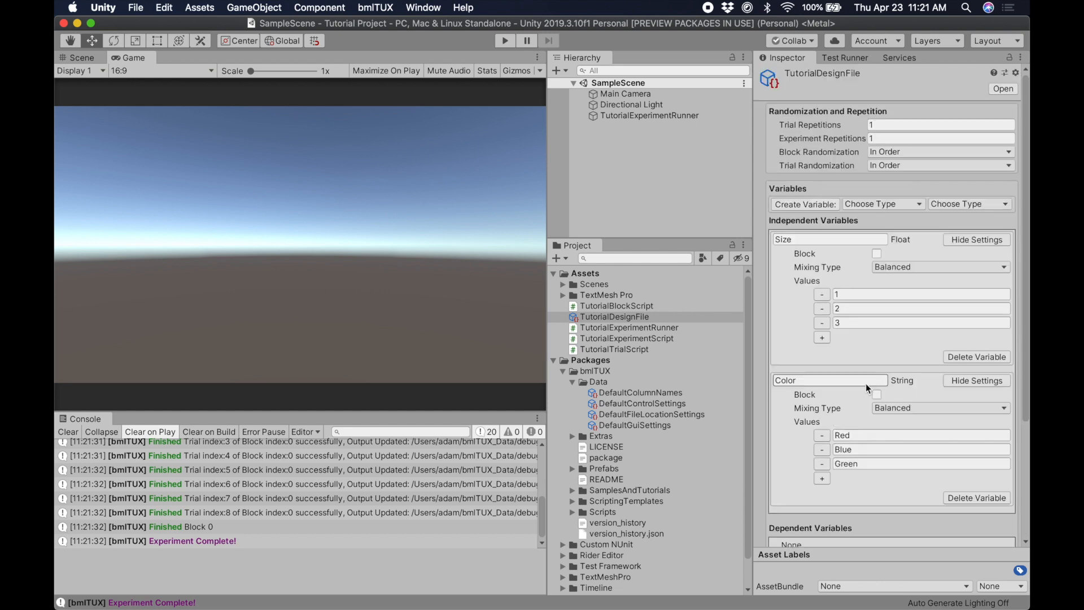
pyautogui.click(942, 202)
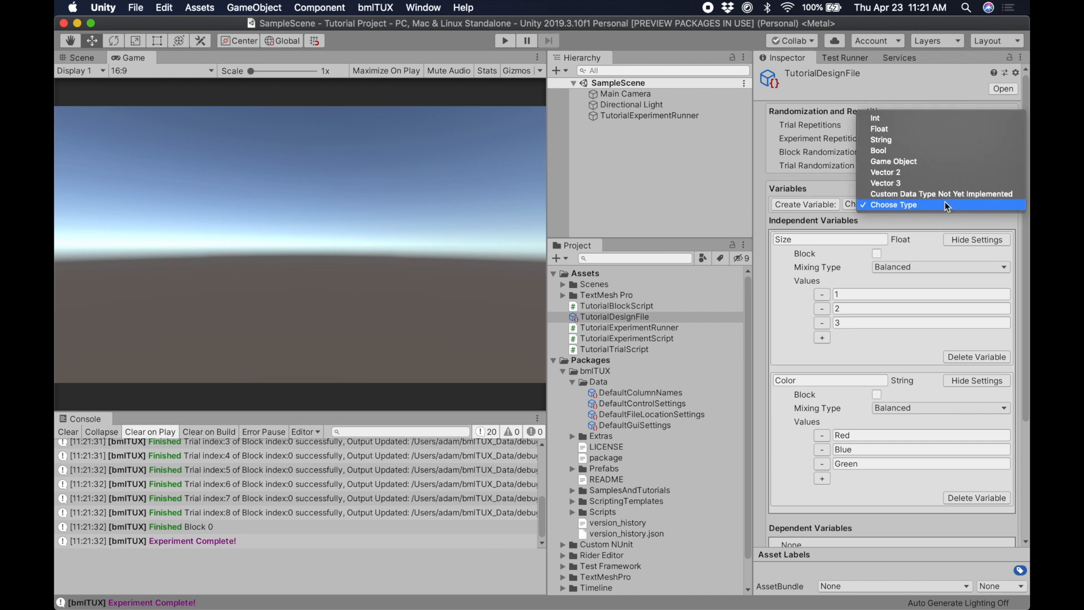
pyautogui.click(831, 188)
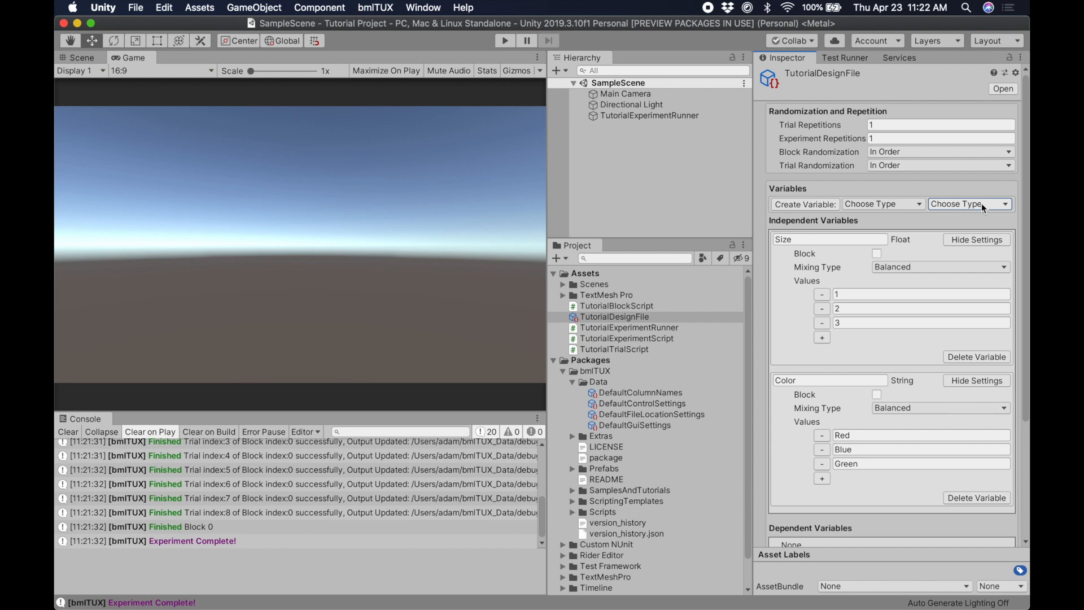
# Create a dependent variable of type Float in the design file.
pyautogui.click(883, 205)
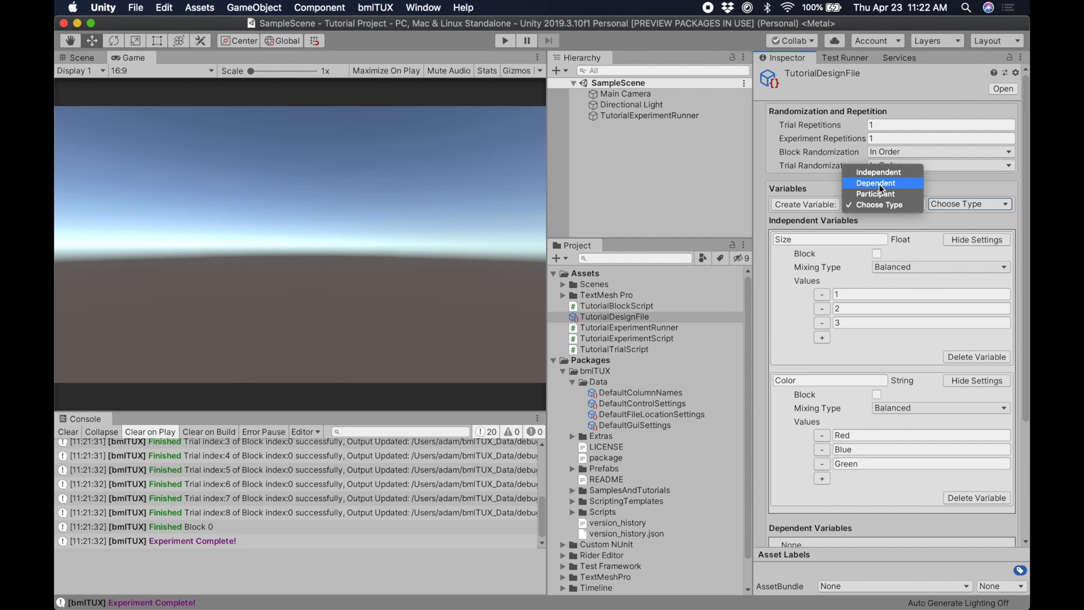
pyautogui.click(880, 185)
pyautogui.click(1001, 204)
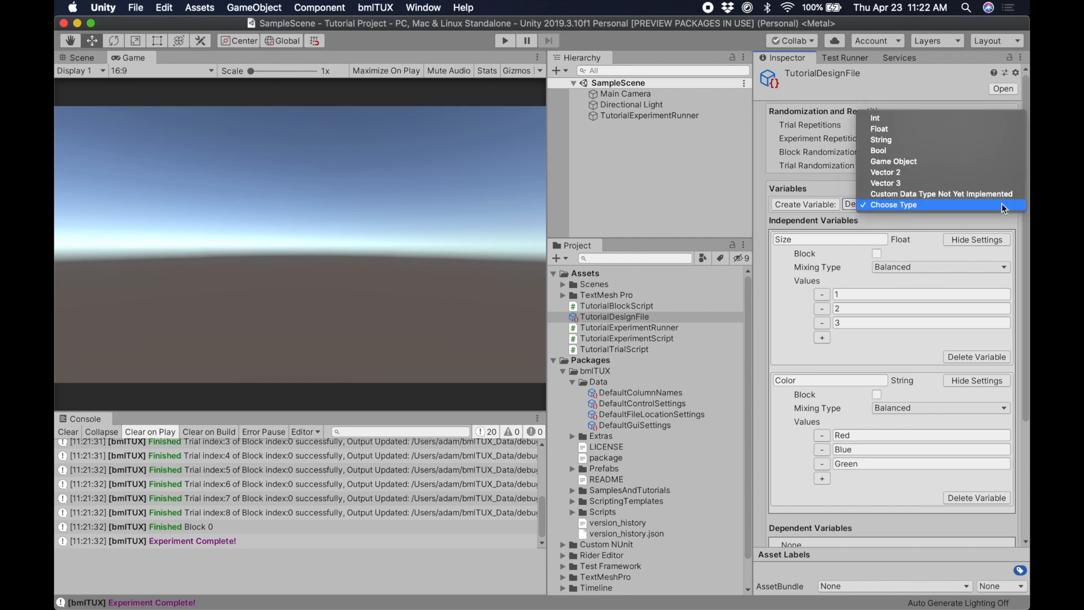
pyautogui.click(939, 131)
pyautogui.click(810, 205)
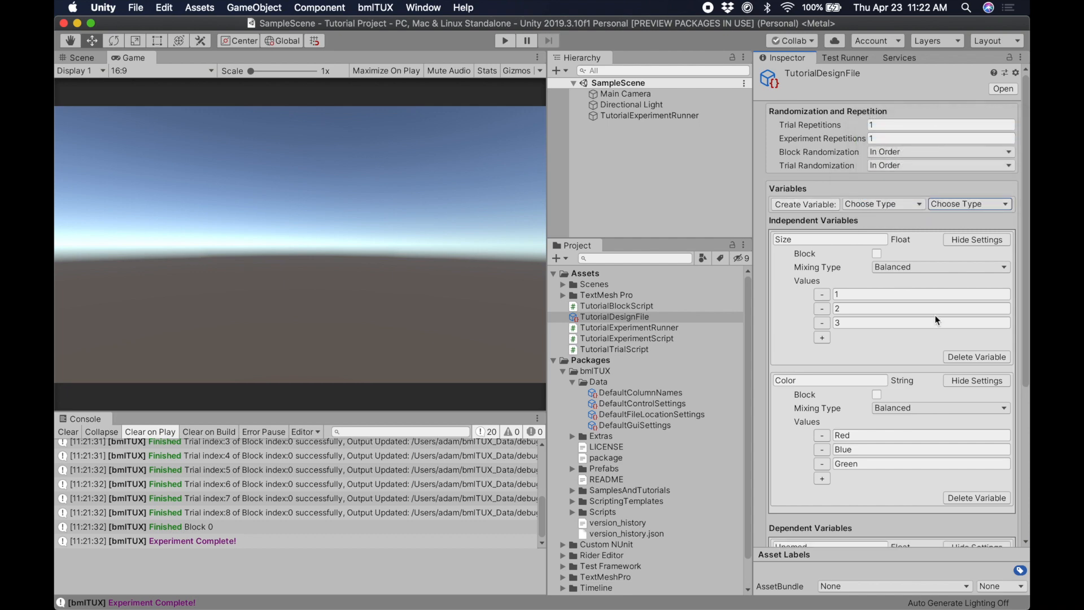
# Collapse the settings of the Color and Size independent variables.
pyautogui.scroll(-5, 935, 319)
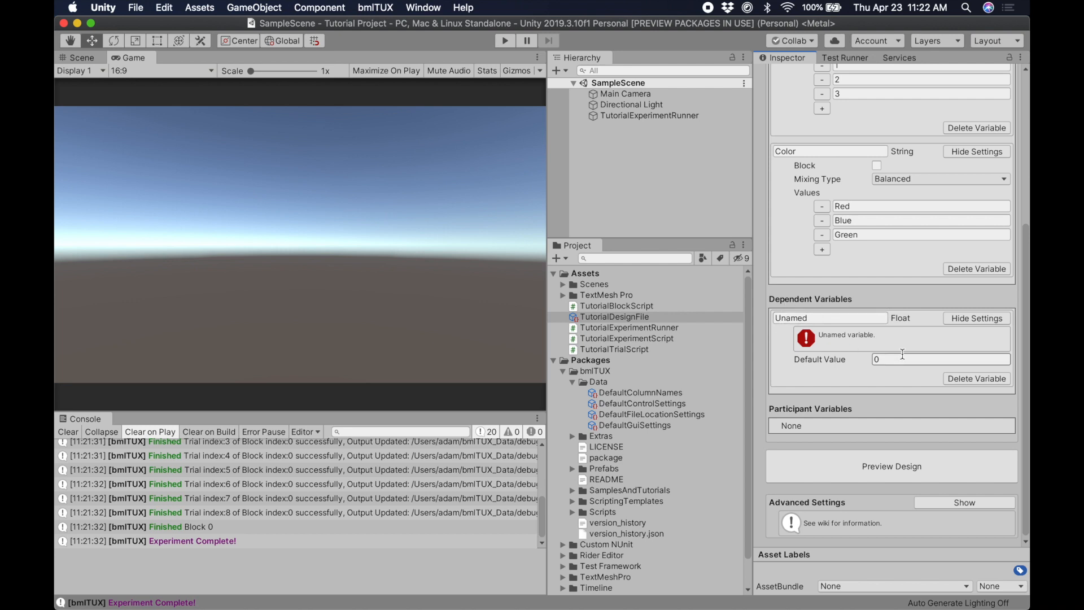
pyautogui.scroll(1, 914, 351)
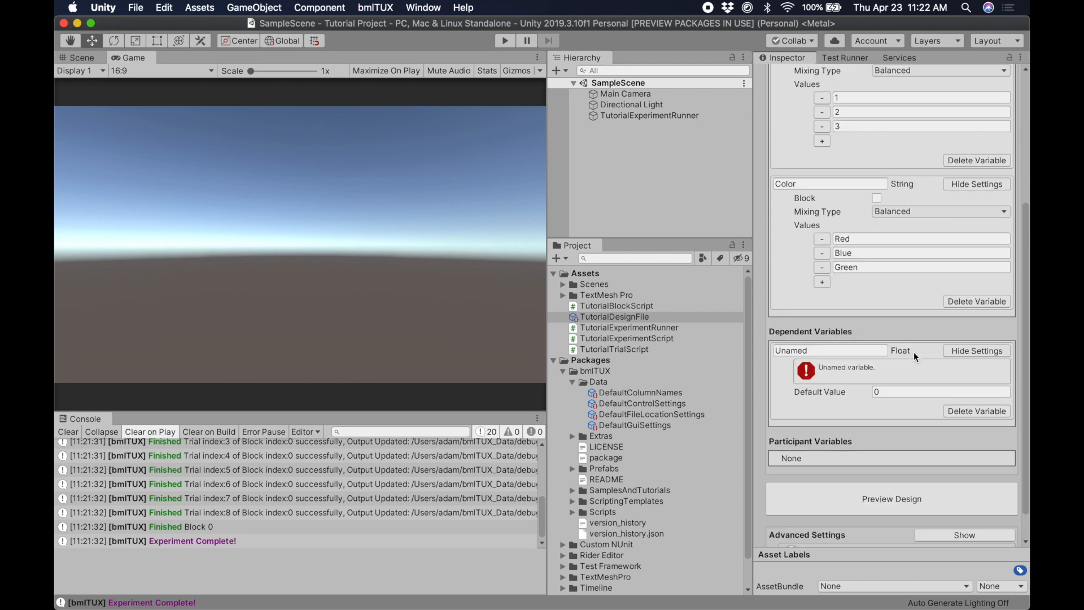
pyautogui.click(967, 186)
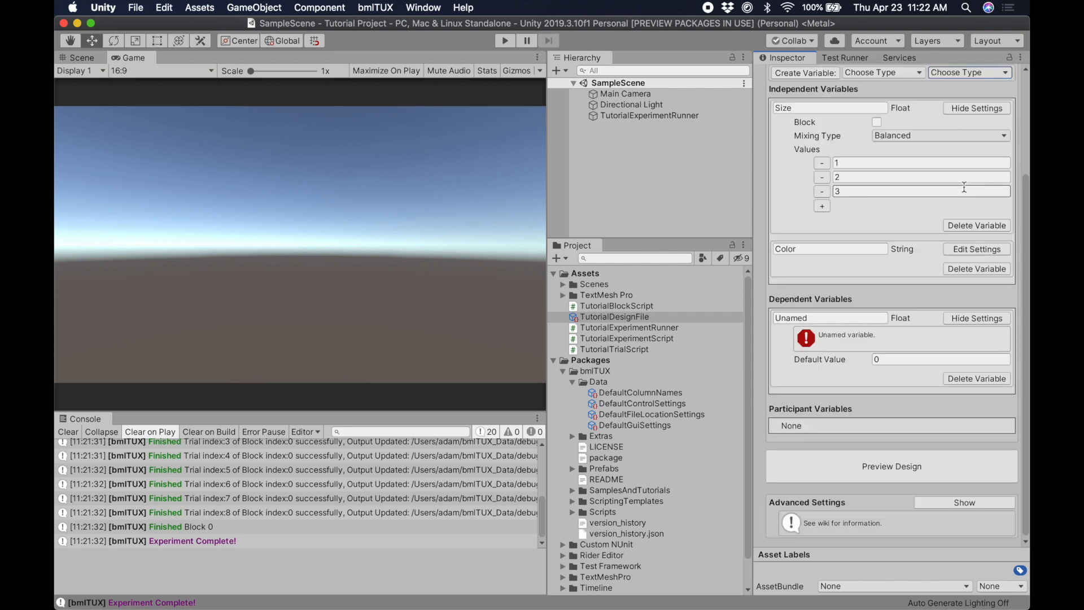
pyautogui.click(972, 108)
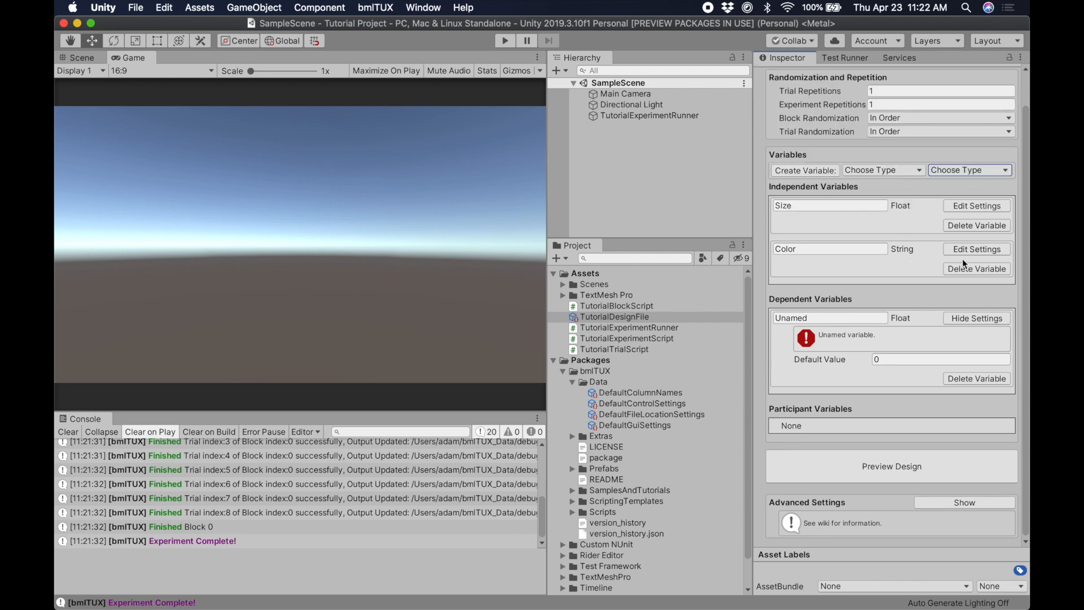
# Name the Float dependent variable MatchedSize and set its default value to -999.
pyautogui.click(813, 319)
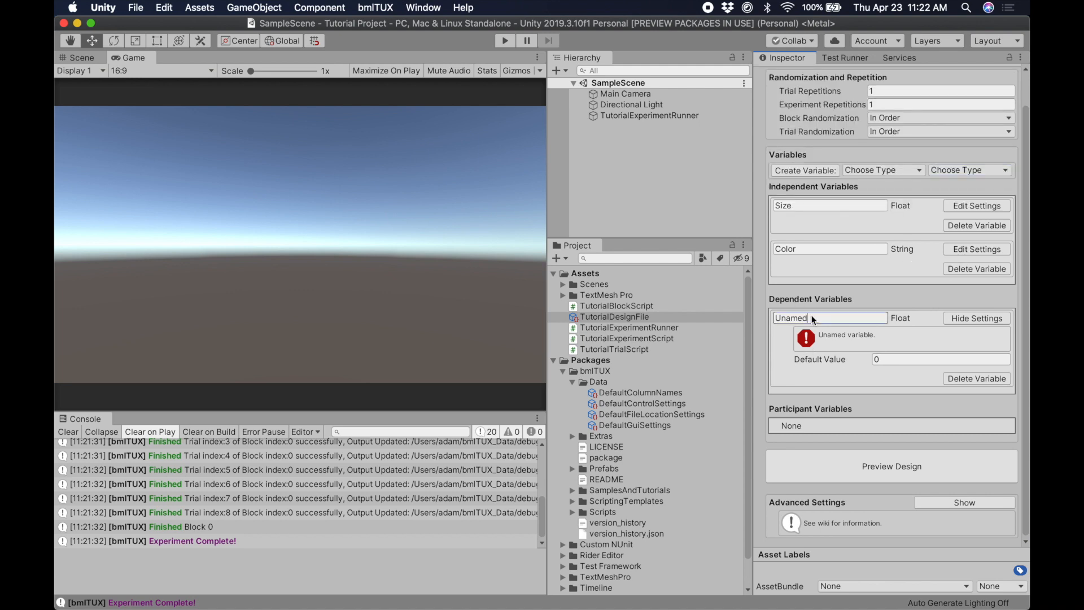
pyautogui.write('Ma')
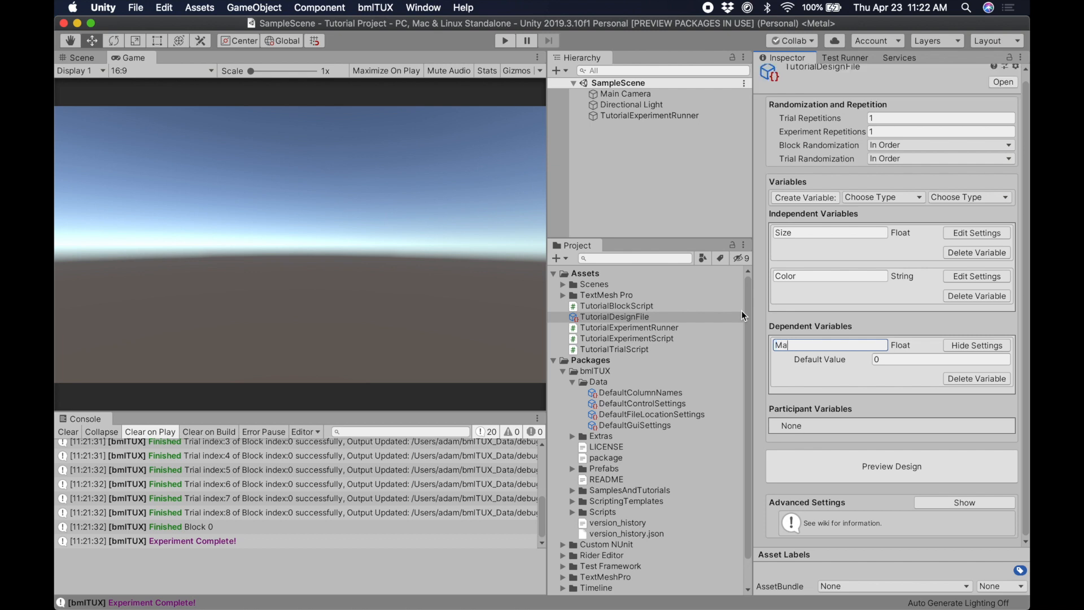
pyautogui.write('tchedSize')
pyautogui.click(886, 359)
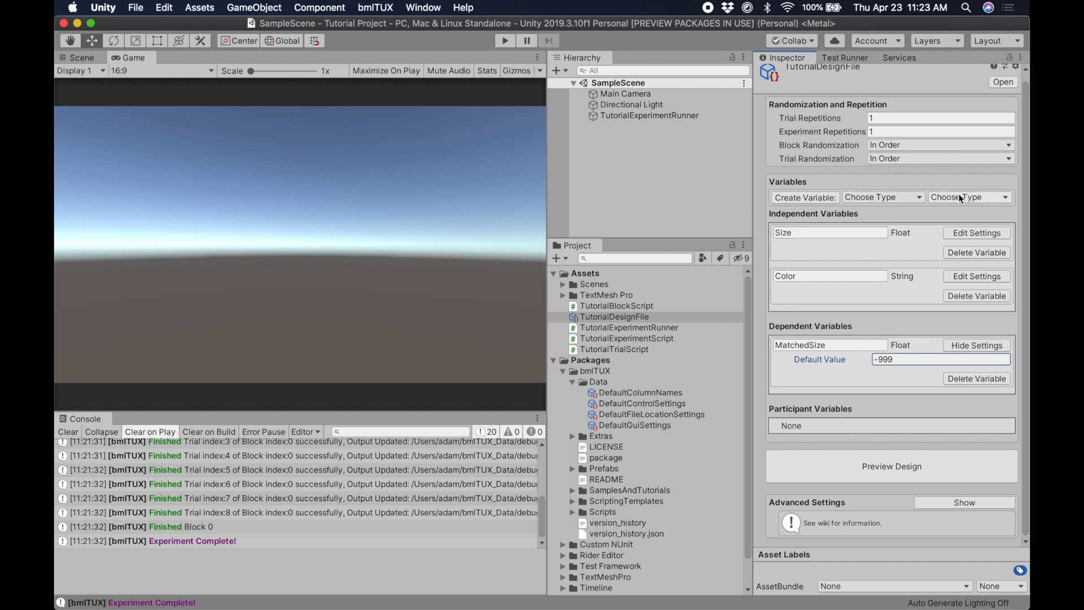
# Create a participant variable of type String in the design file and name it Gender.
pyautogui.click(914, 197)
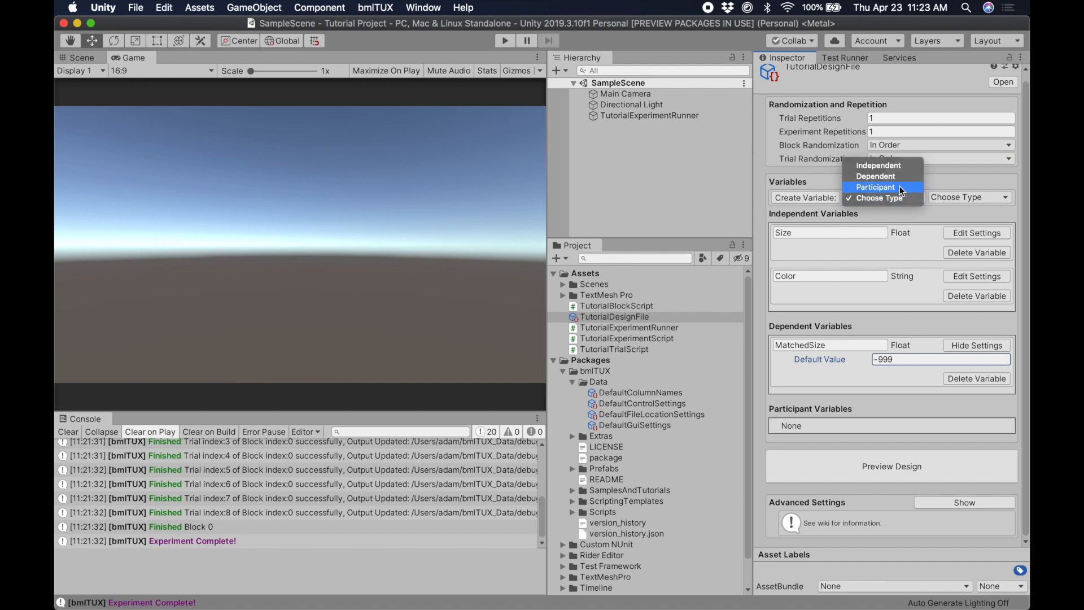
pyautogui.click(902, 187)
pyautogui.click(966, 198)
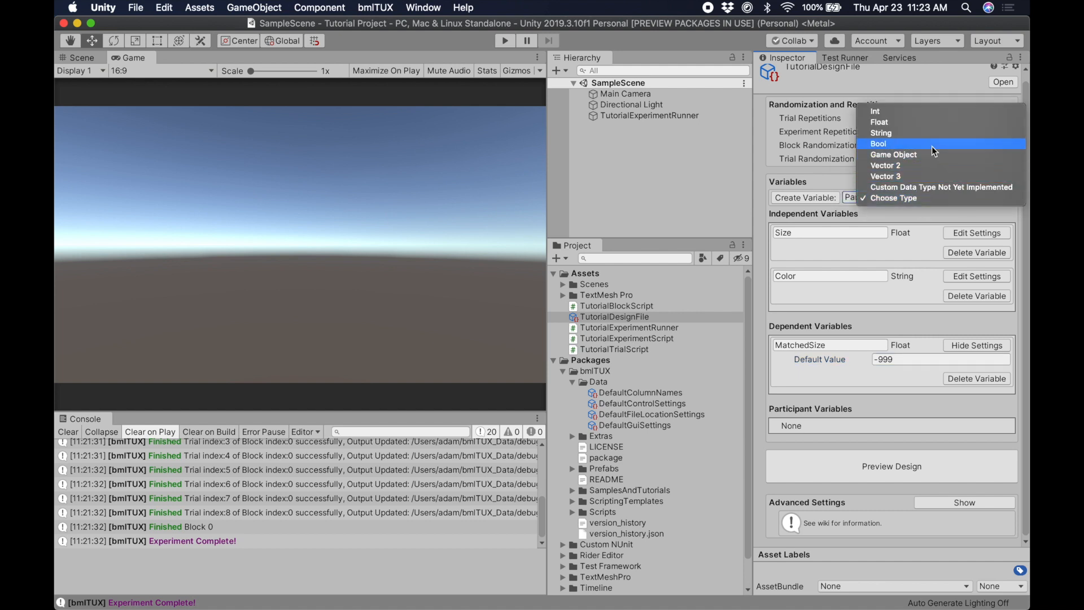
pyautogui.click(919, 134)
pyautogui.click(822, 196)
pyautogui.scroll(-3, 842, 315)
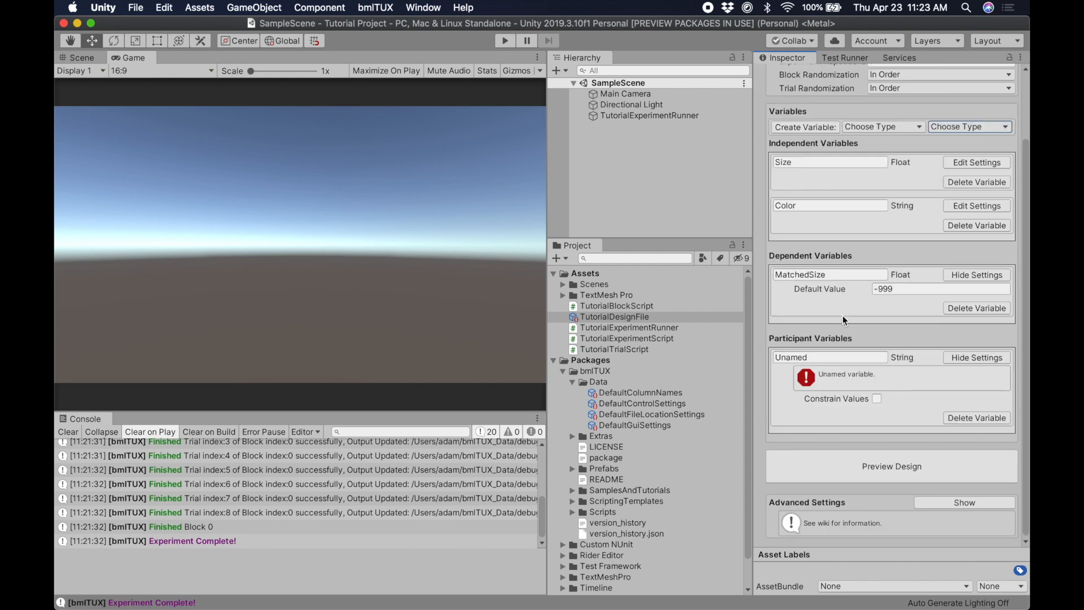
pyautogui.click(805, 358)
pyautogui.doubleClick(805, 359)
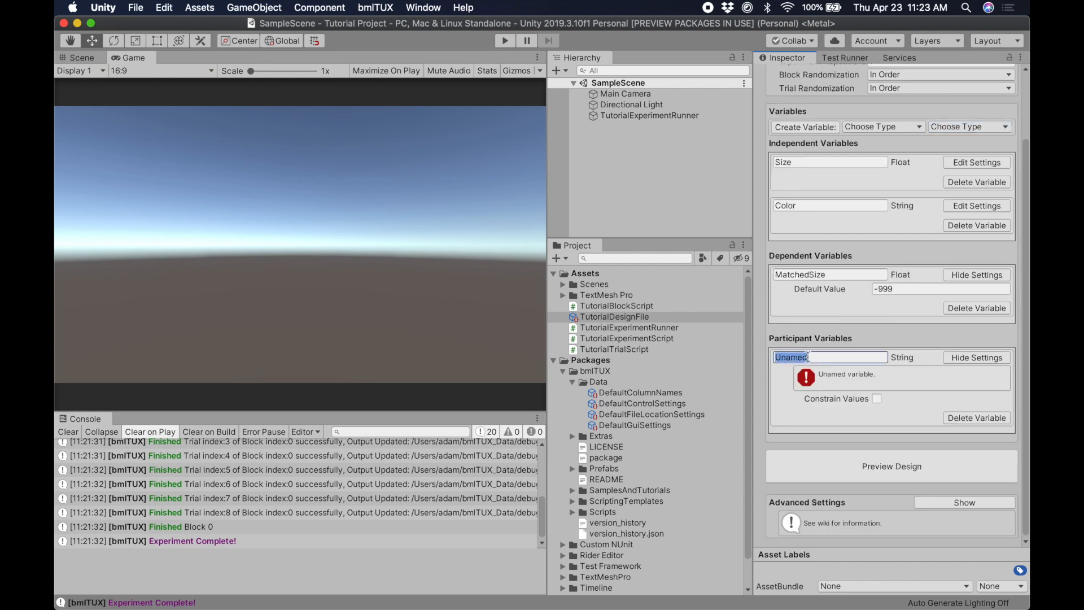
pyautogui.write('Gender')
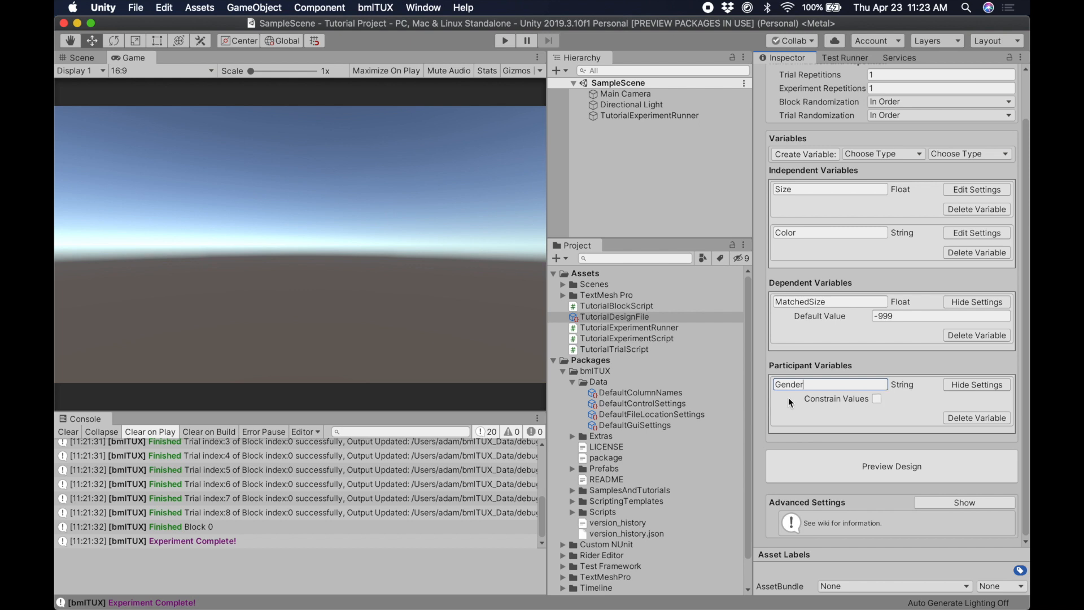
# Constrain the Gender variable's values to Male, Female and Other.
pyautogui.click(878, 399)
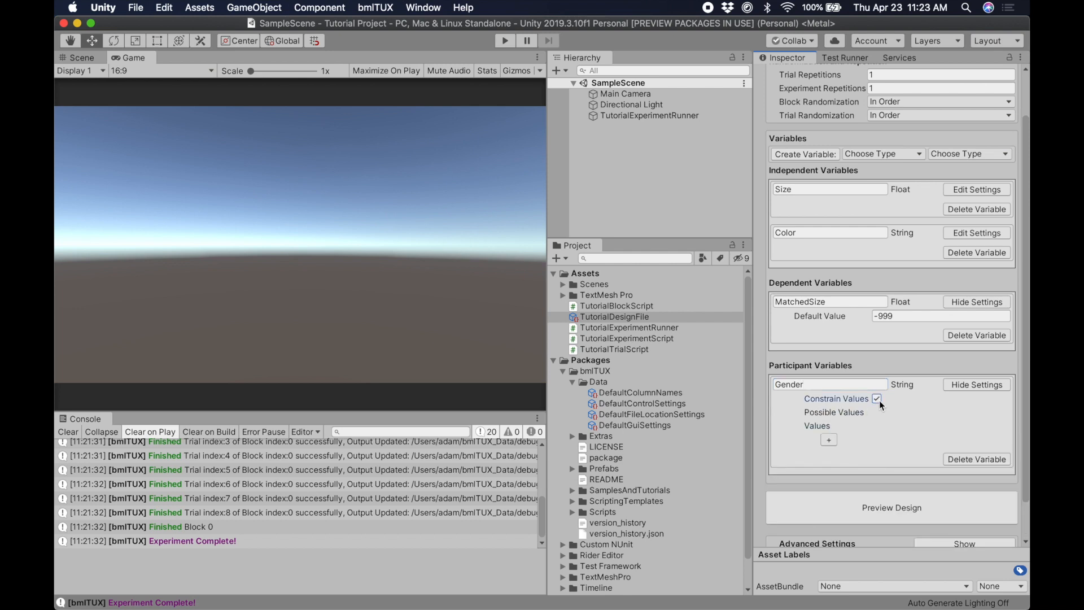
pyautogui.click(830, 442)
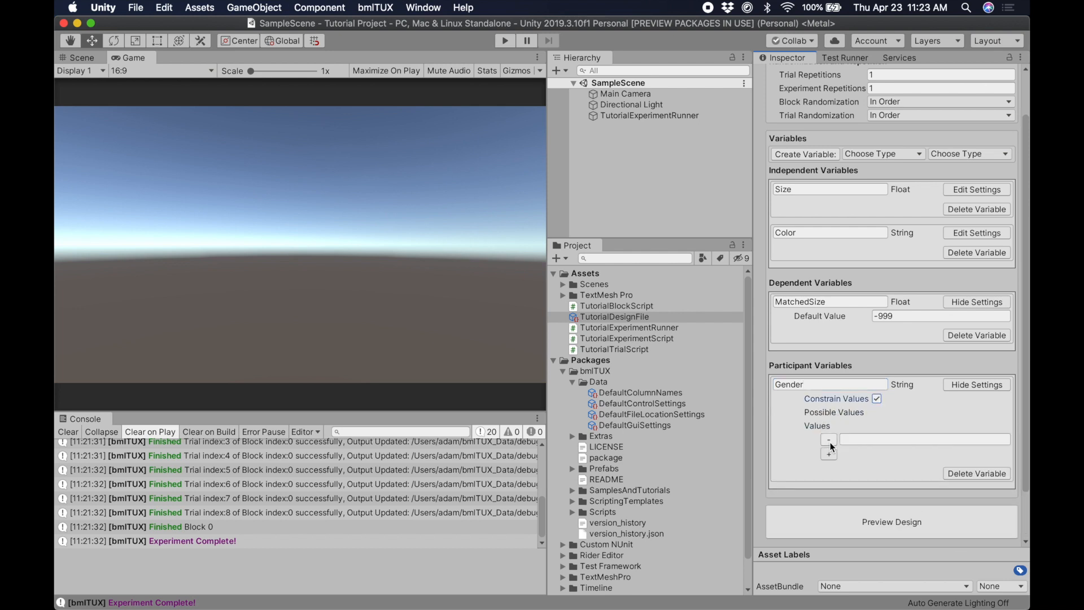
pyautogui.click(856, 438)
pyautogui.write('Male')
pyautogui.click(829, 454)
pyautogui.click(868, 455)
pyautogui.write('Female')
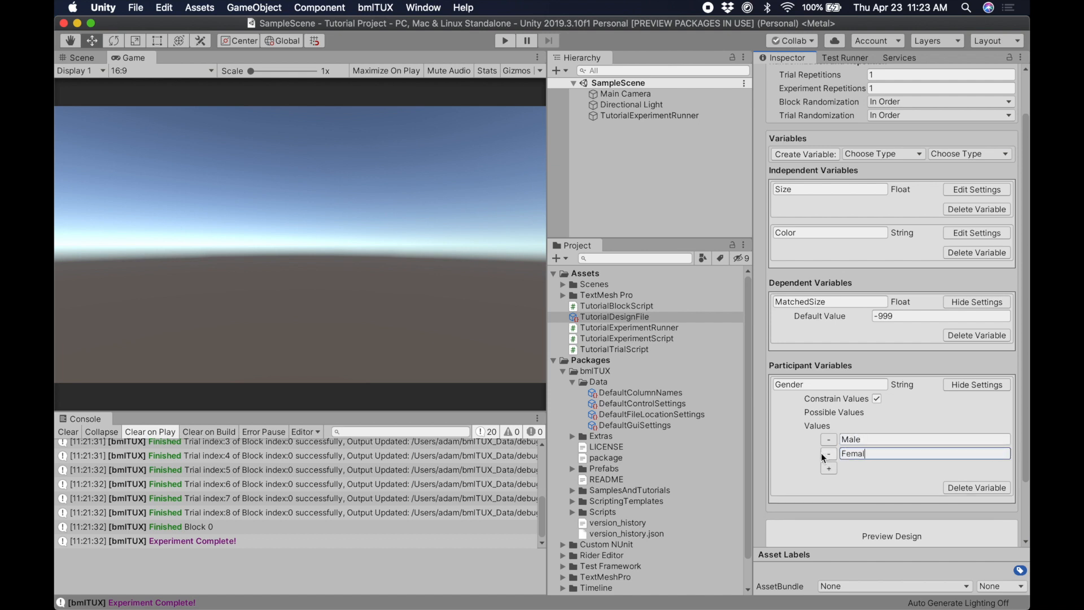
pyautogui.click(831, 468)
pyautogui.click(889, 472)
pyautogui.write('Other')
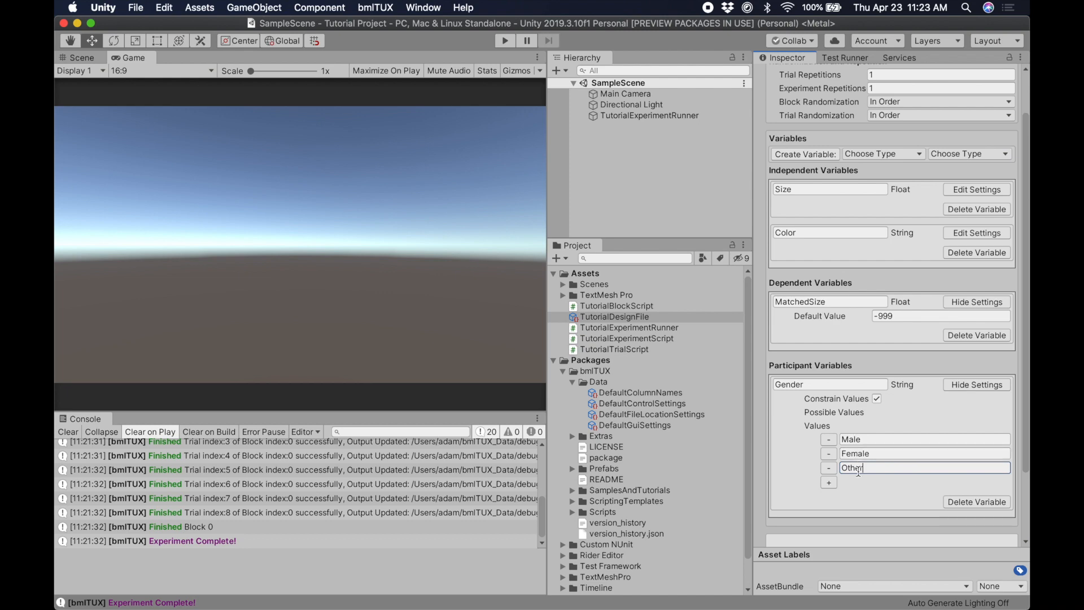
# Create a participant variable of type Float in the design file and name it Age.
pyautogui.scroll(-3, 859, 411)
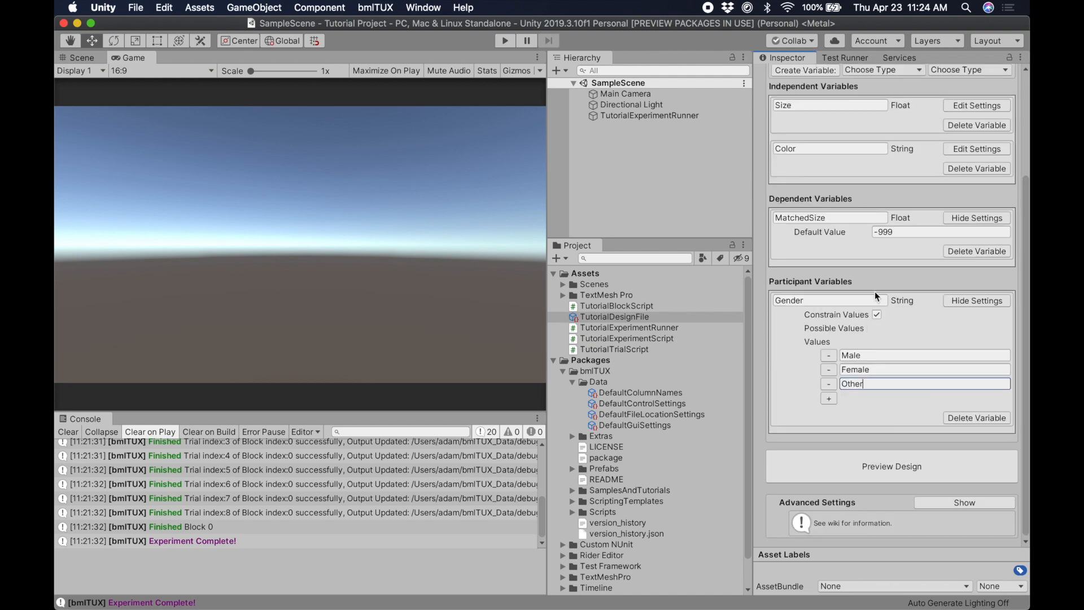
pyautogui.scroll(5, 875, 292)
pyautogui.click(967, 204)
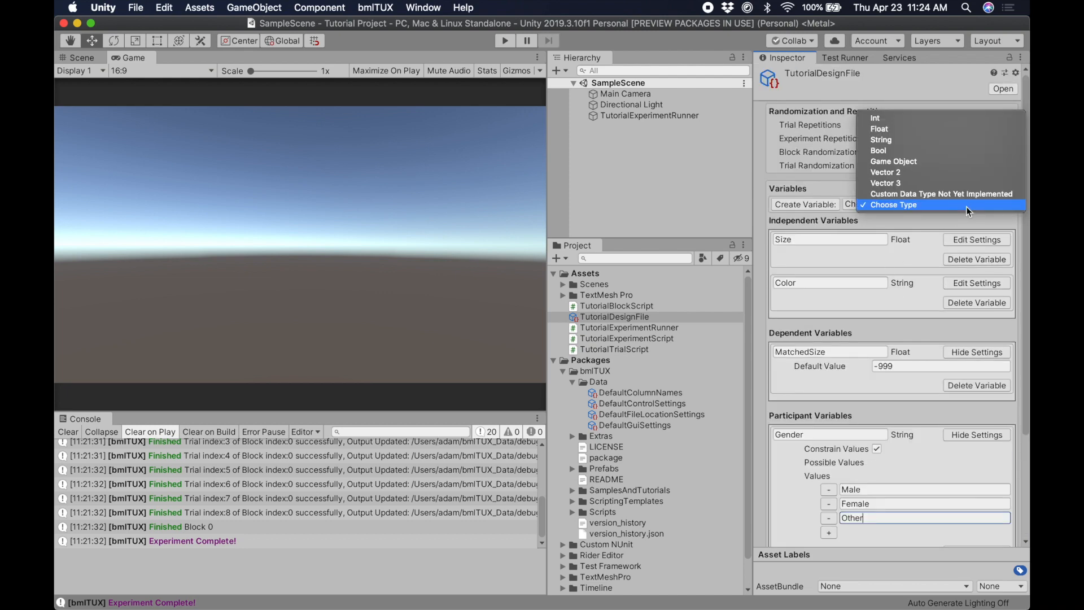
pyautogui.click(926, 130)
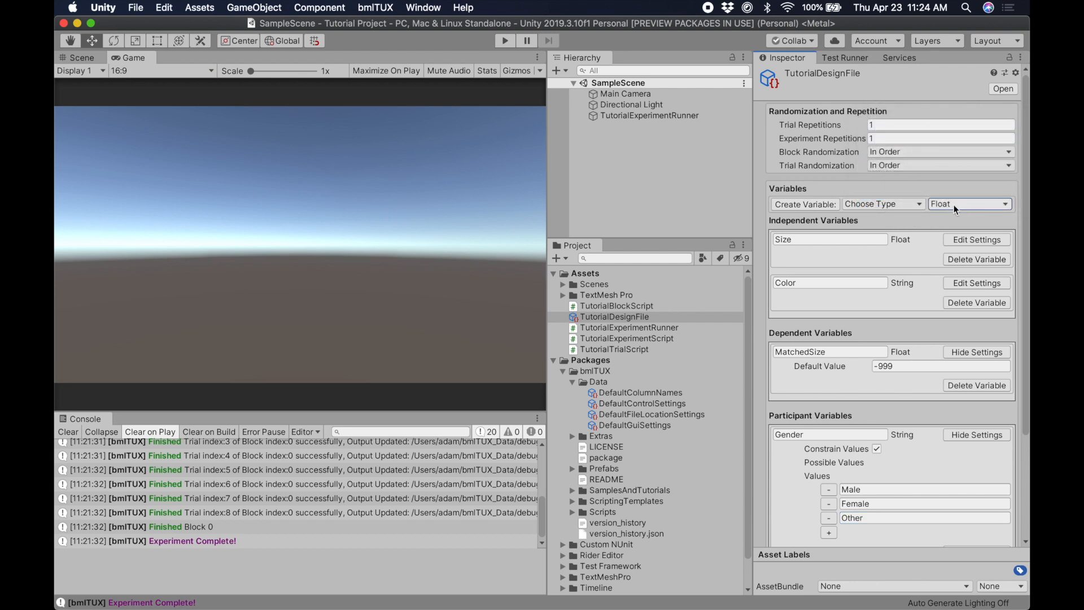
pyautogui.click(916, 205)
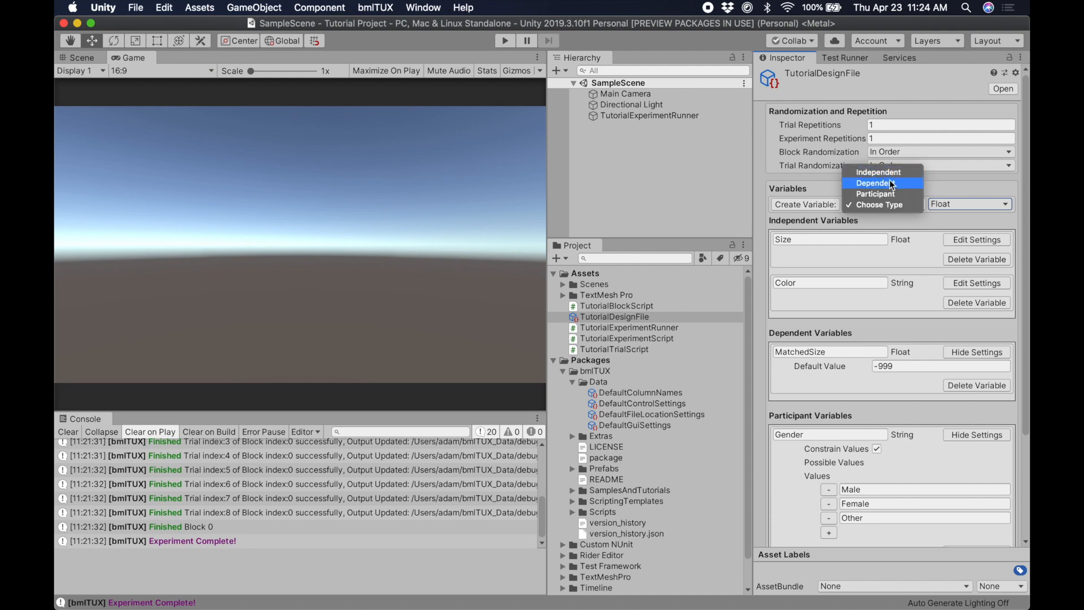
pyautogui.click(887, 192)
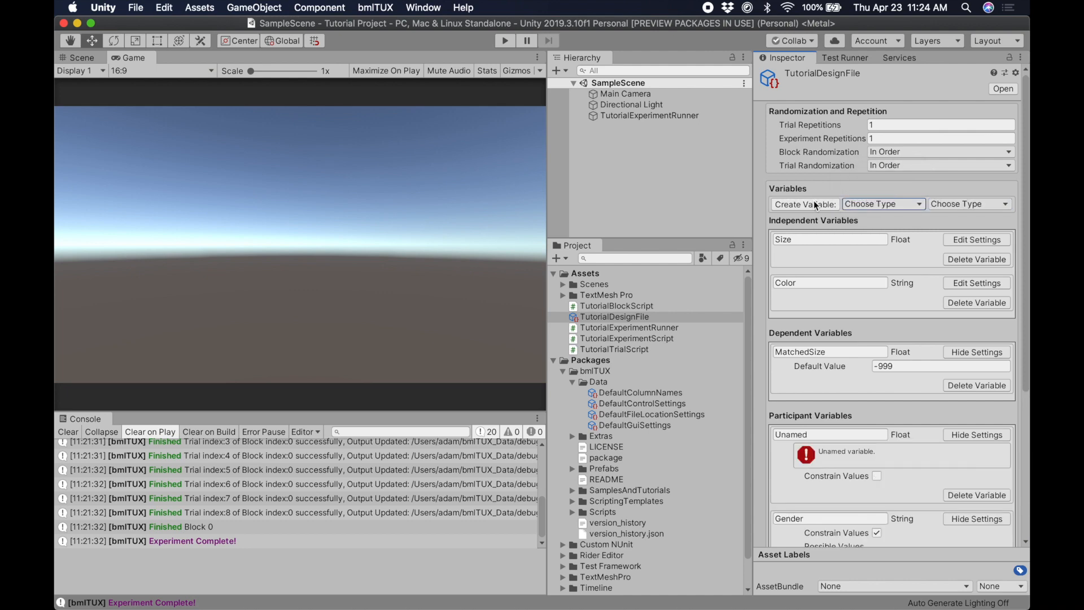
pyautogui.scroll(-5, 866, 310)
pyautogui.click(798, 216)
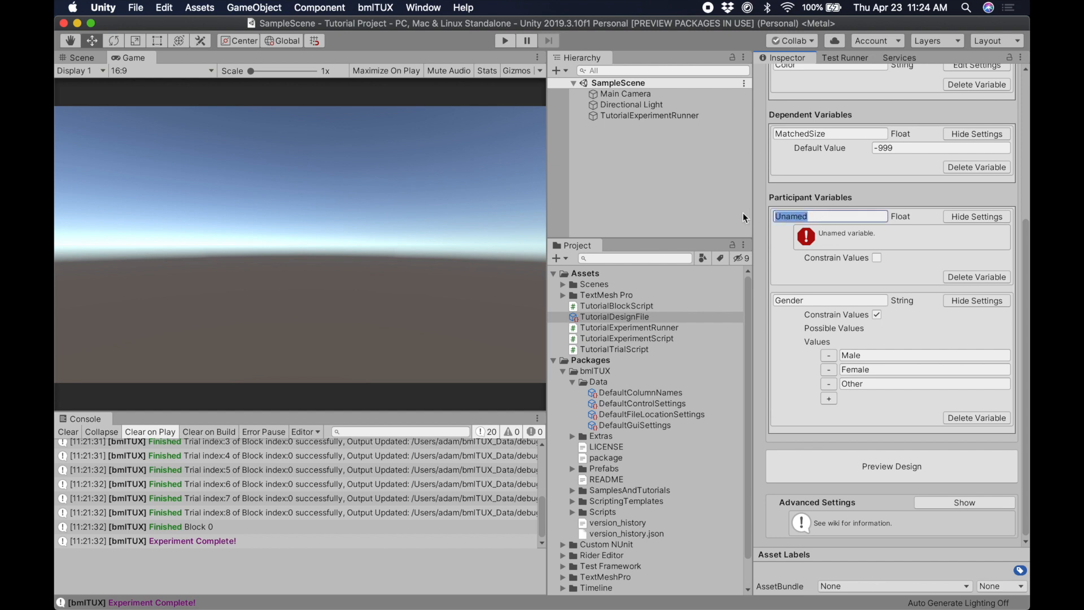
pyautogui.write('Ag')
pyautogui.write('e')
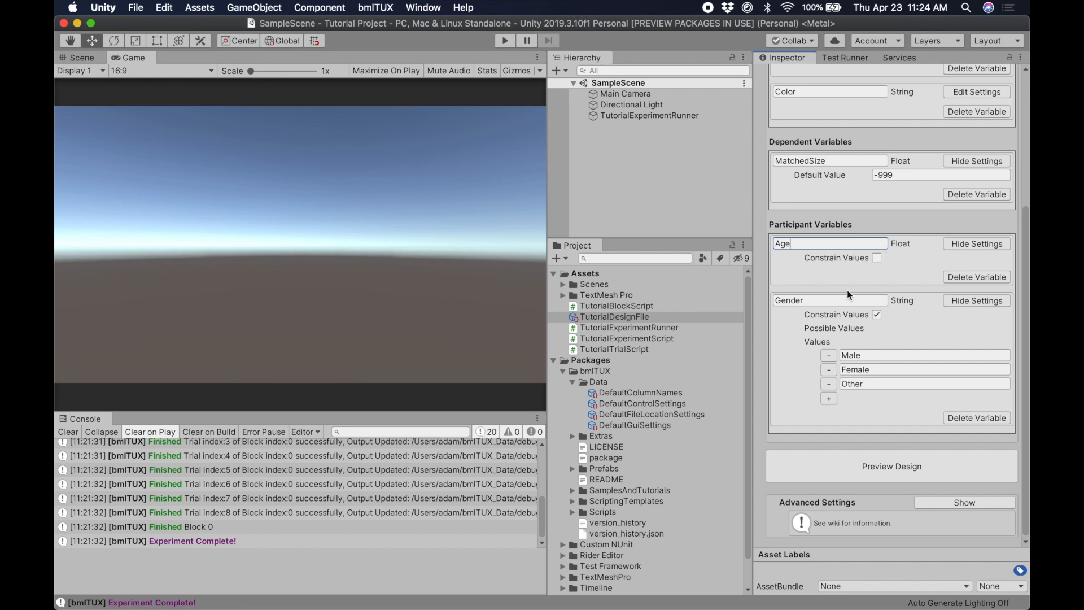
# Run the scene and maximize the Game view to show the new experimental session form.
pyautogui.click(506, 41)
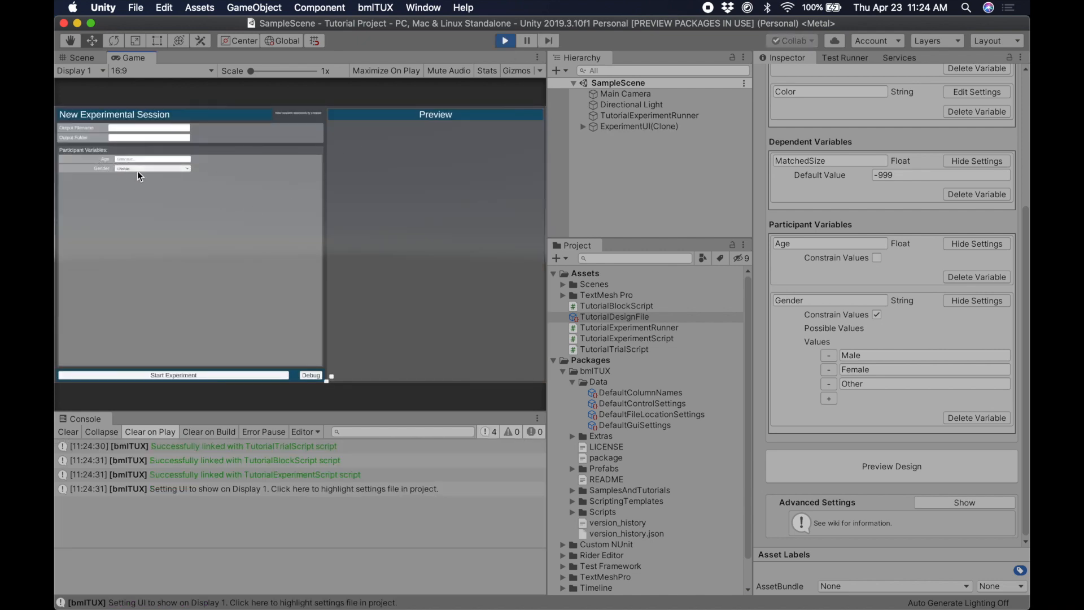
pyautogui.click(538, 57)
pyautogui.click(558, 111)
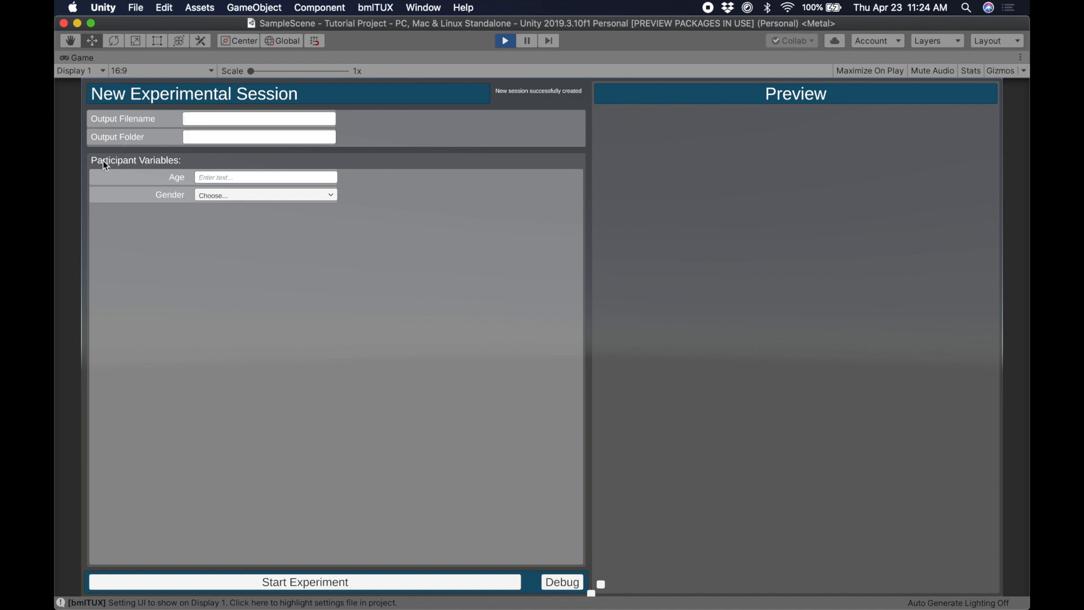
# Try out the participant variables with age 56 and gender Female, check the gender options, and stop running the scene.
pyautogui.click(218, 177)
pyautogui.write('56')
pyautogui.click(223, 194)
pyautogui.click(228, 228)
pyautogui.click(274, 199)
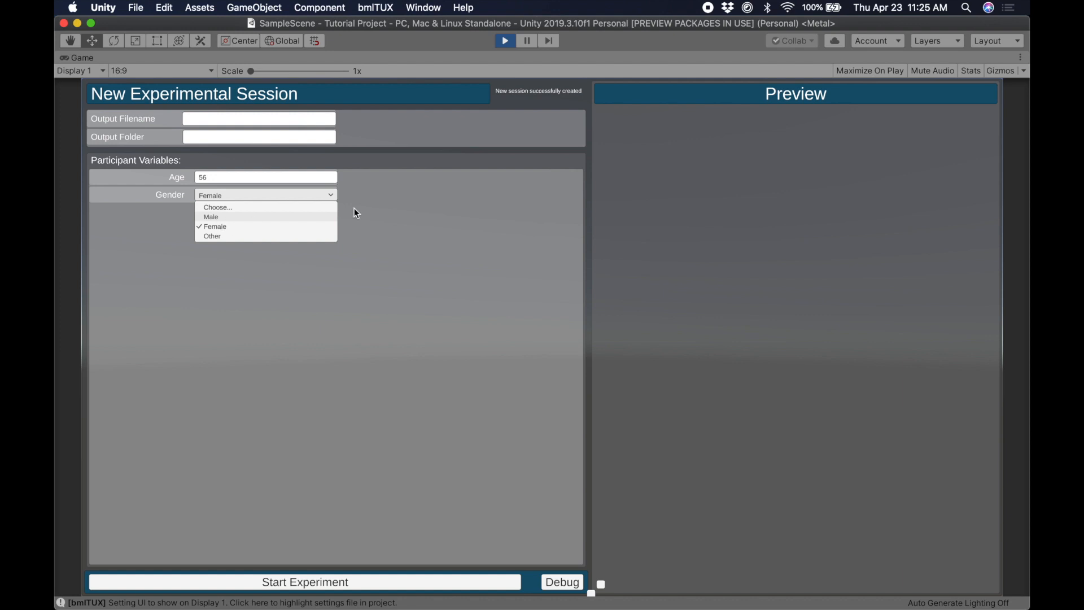
pyautogui.click(383, 203)
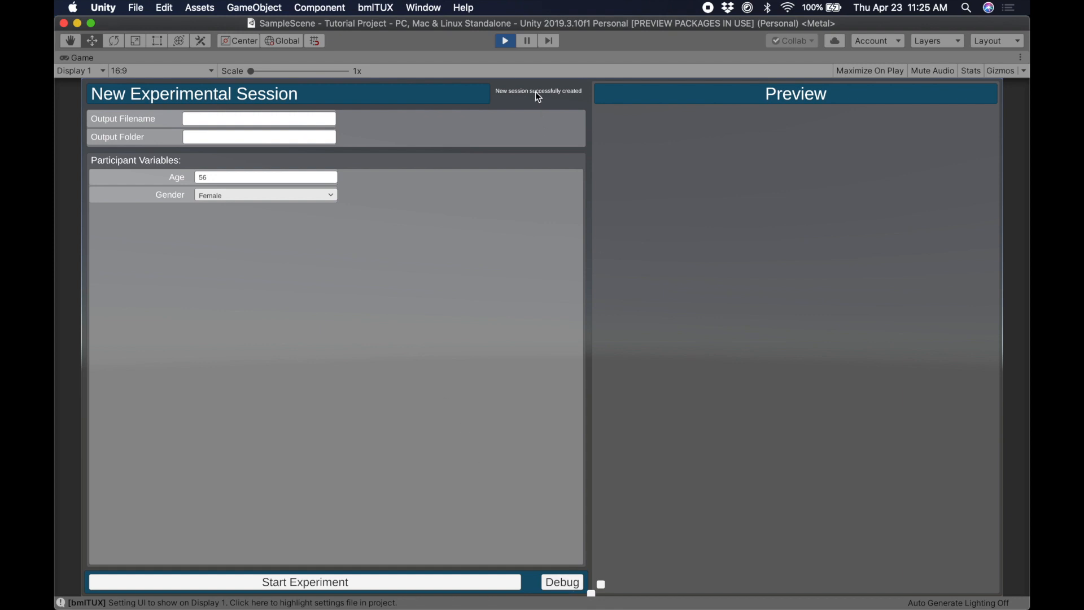
pyautogui.click(507, 41)
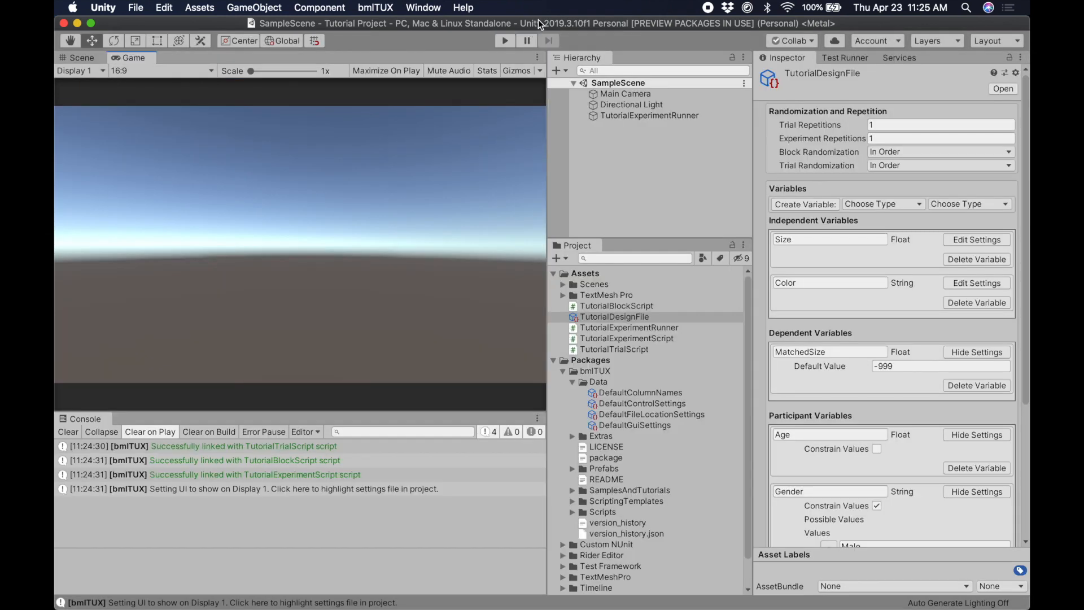
# Run the scene again, start the experiment in debug mode, and complete every trial in the experiment table.
pyautogui.moveTo(539, 20); pyautogui.dragTo(540, 21)
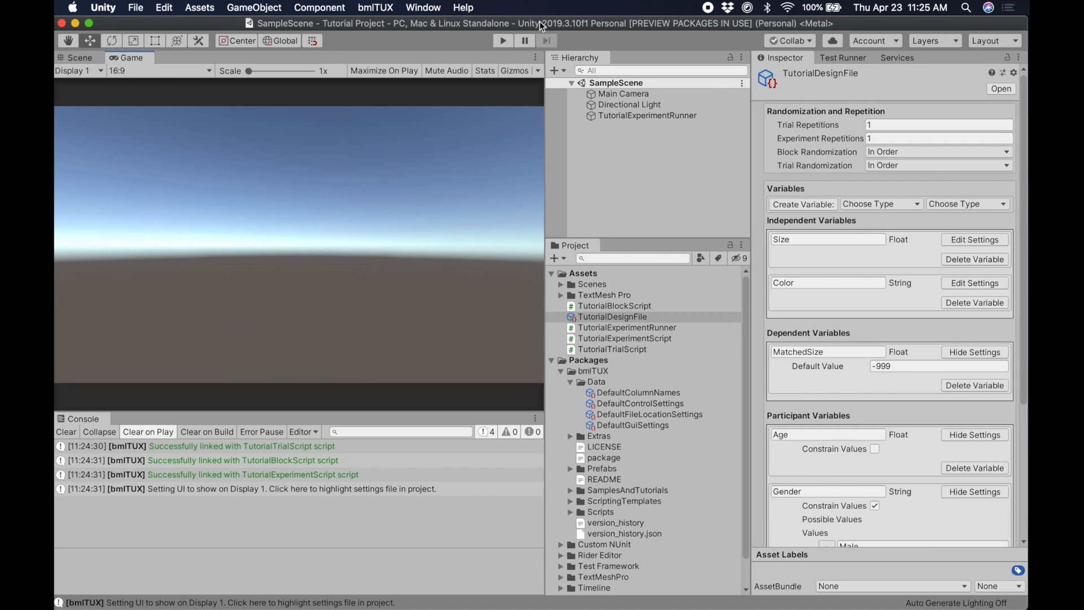
pyautogui.scroll(-4, 872, 254)
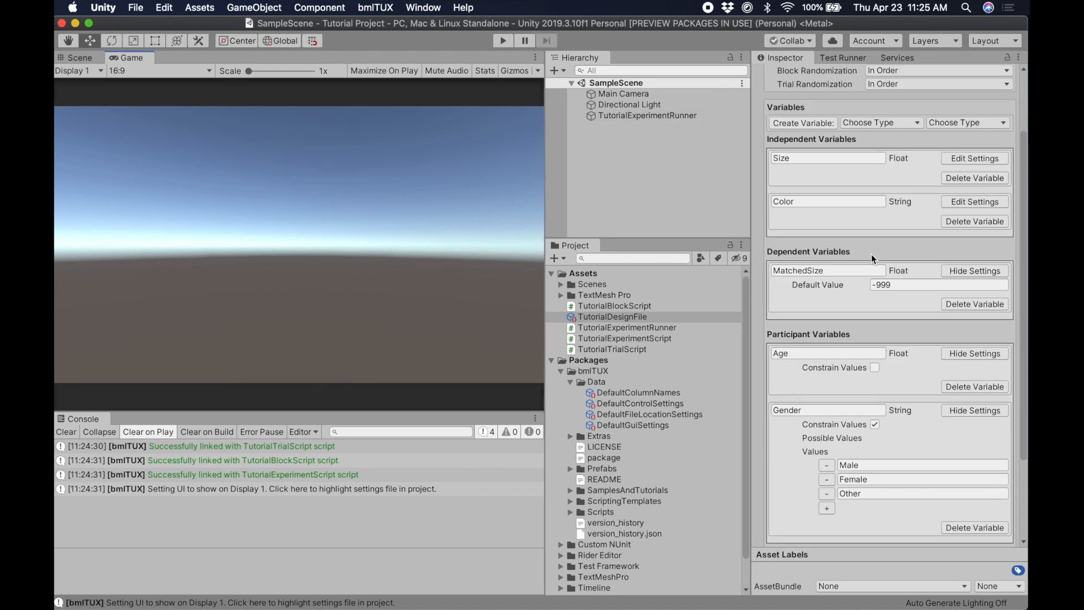
pyautogui.scroll(-5, 861, 333)
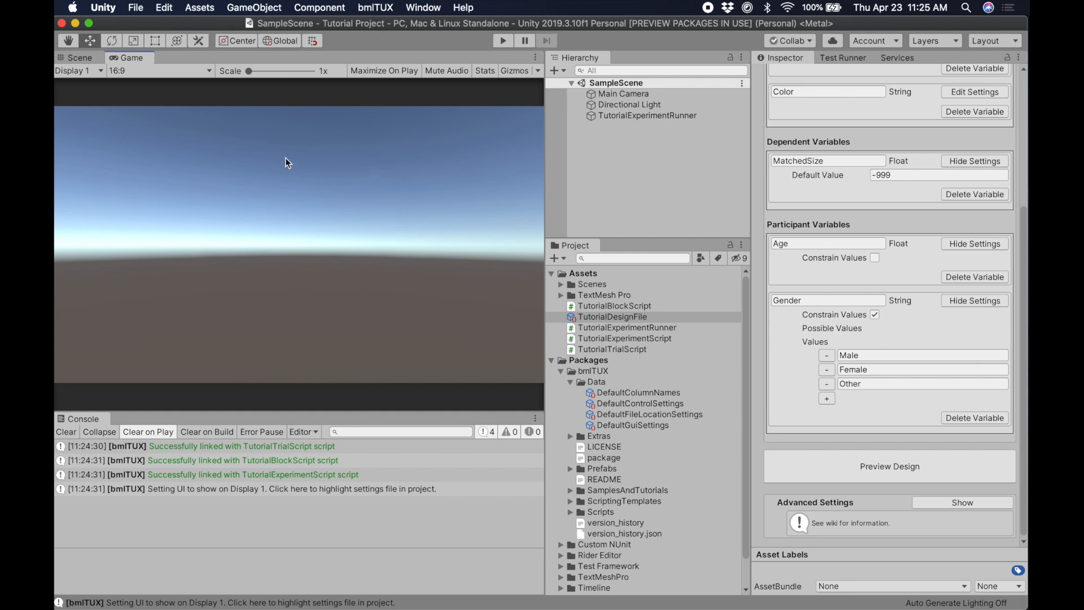
pyautogui.click(501, 41)
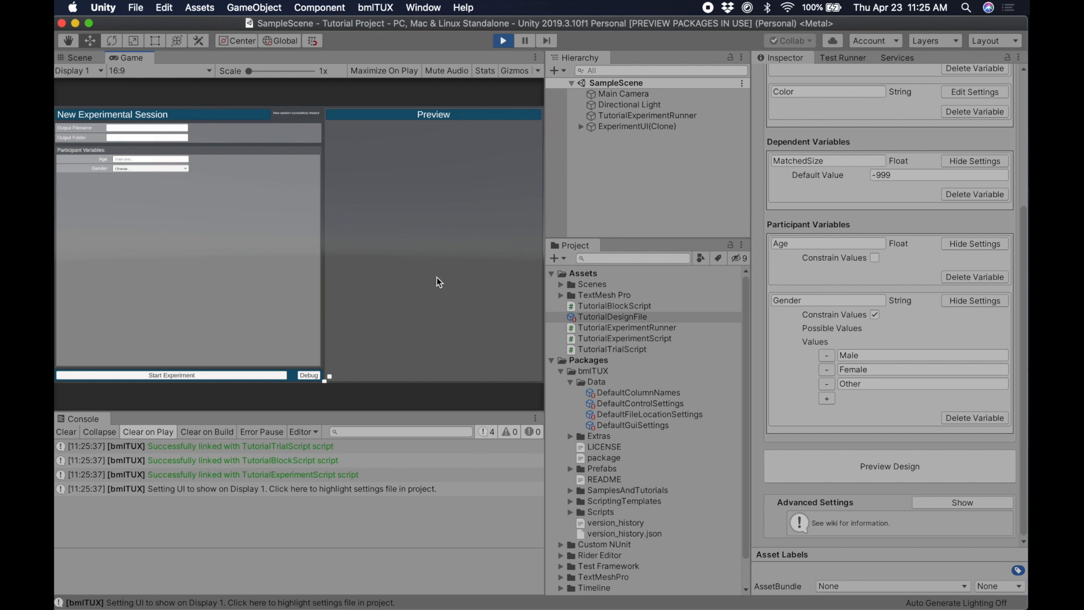
pyautogui.click(307, 374)
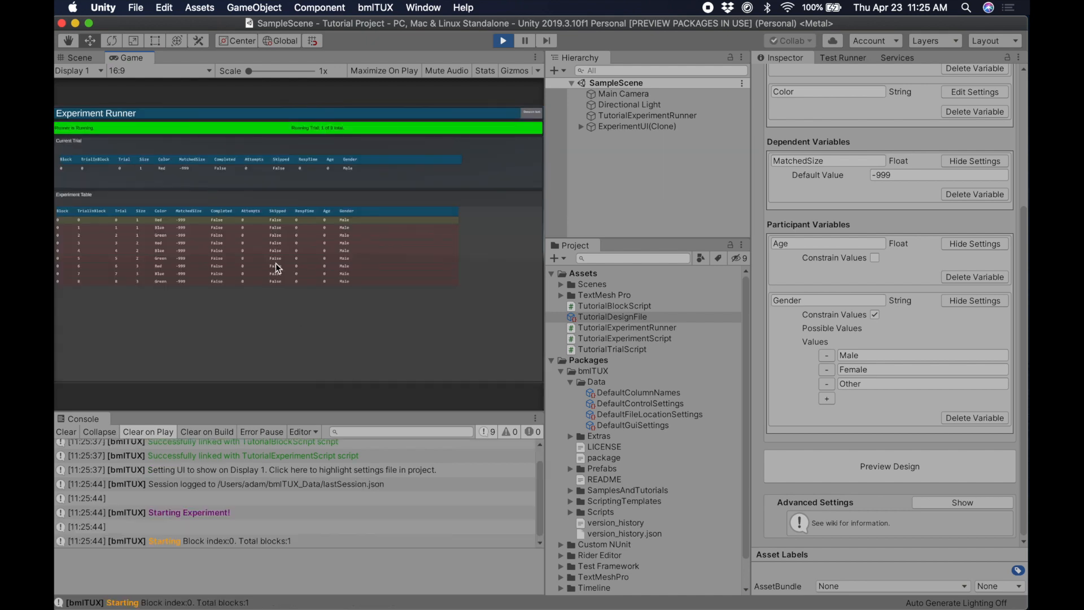
pyautogui.press('Return')
pyautogui.press('Return')
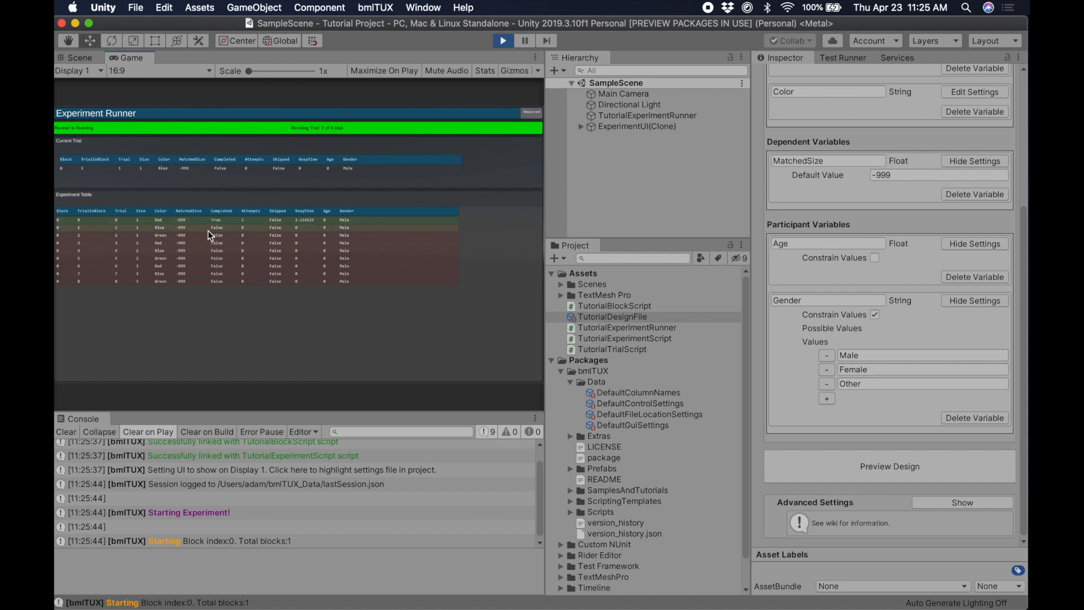
pyautogui.press('Return')
pyautogui.press('Return')
pyautogui.press('Return')
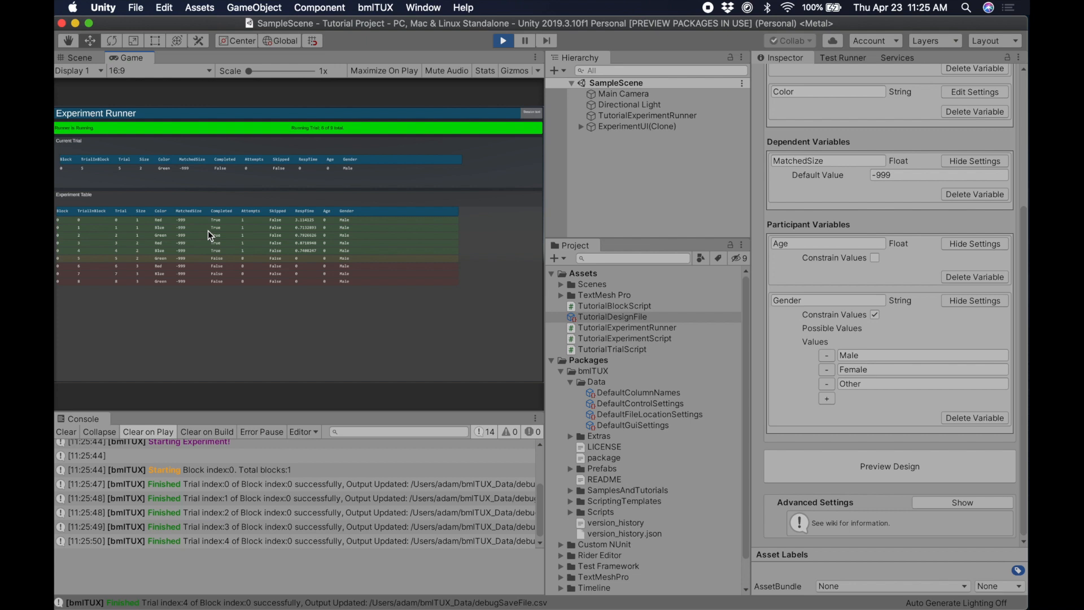
pyautogui.press('Return')
pyautogui.press('Return')
pyautogui.press('Return')
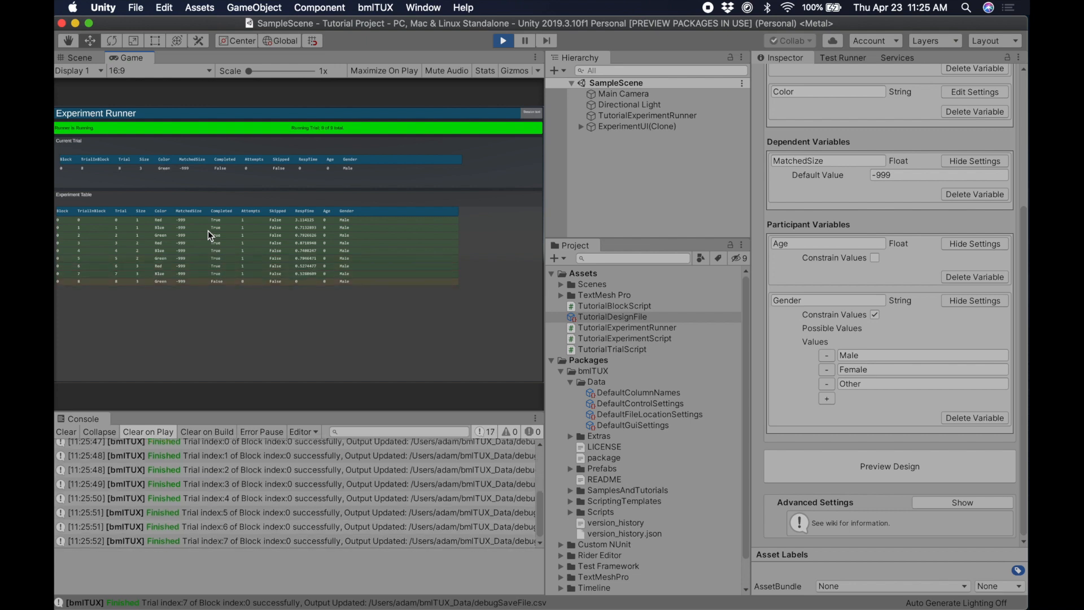
pyautogui.press('Return')
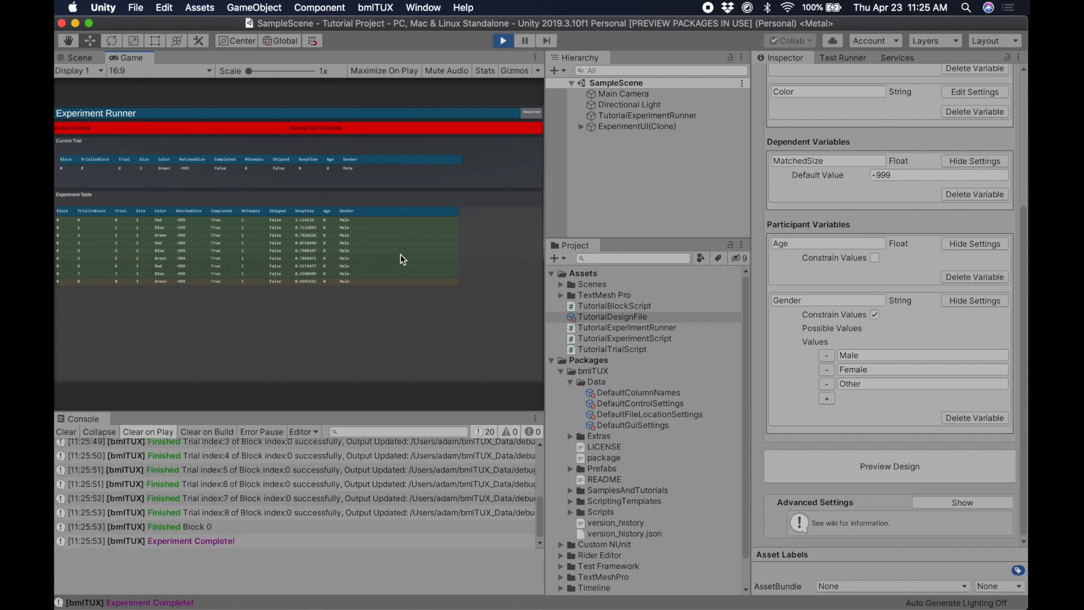